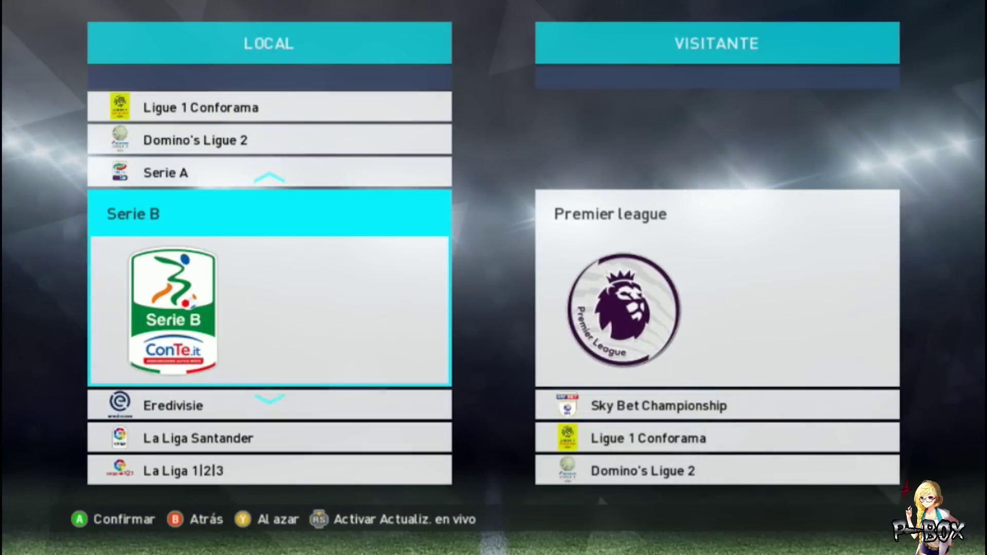
Step: Look through the leagues available for the home team, from Serie B down to Datos del usuario
key("Down")
key("Down")
key("Down")
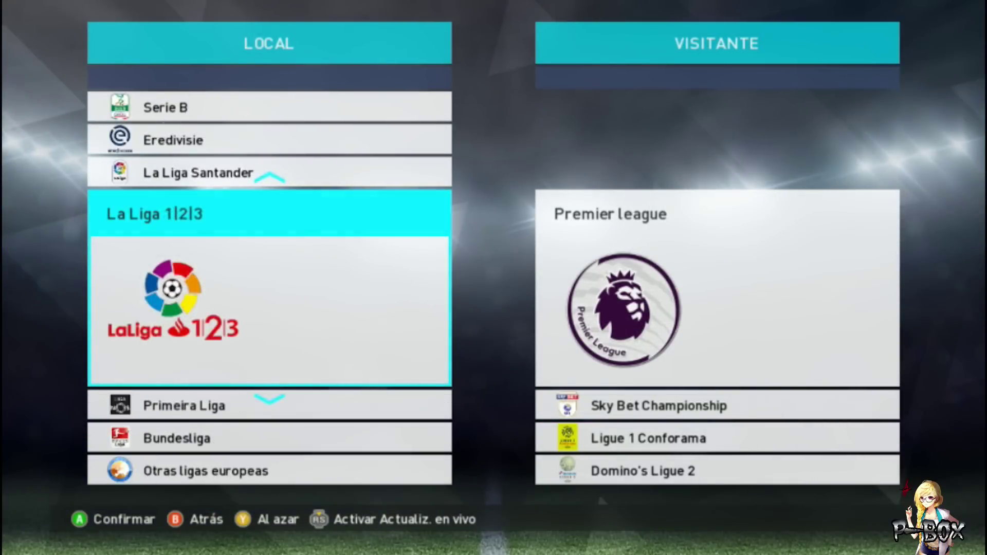
key("Down")
key("Down")
key("Down")
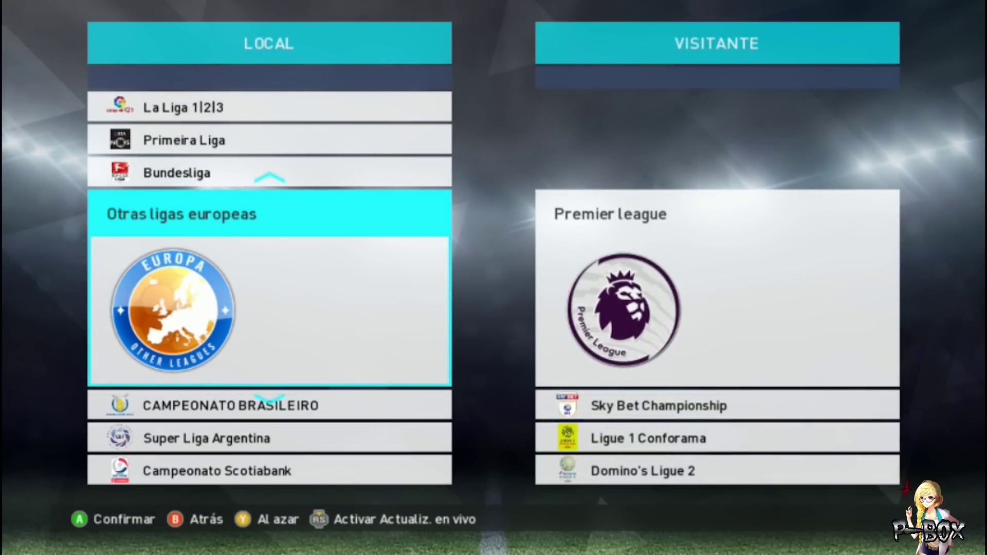
key("Down")
key("Down")
key("Down")
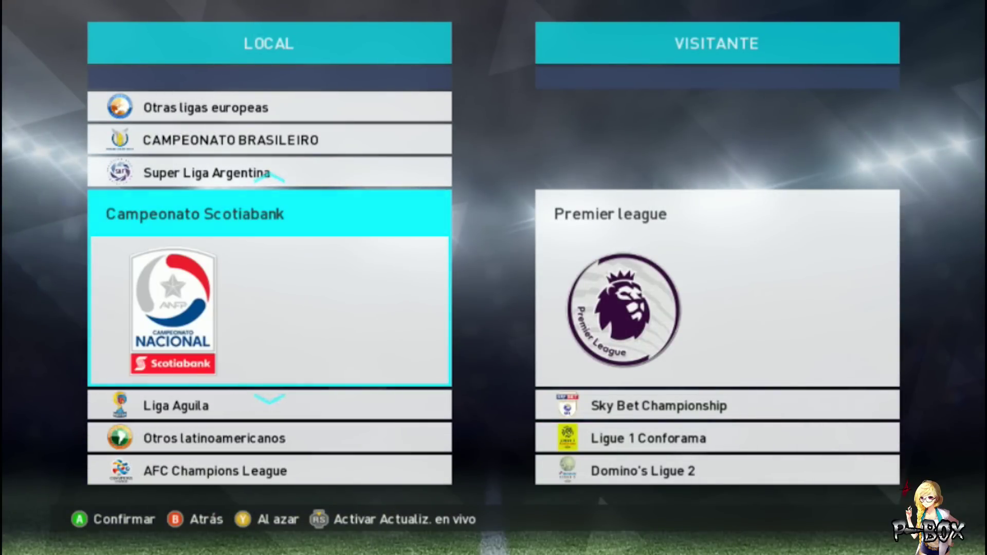
key("Down")
key("Down")
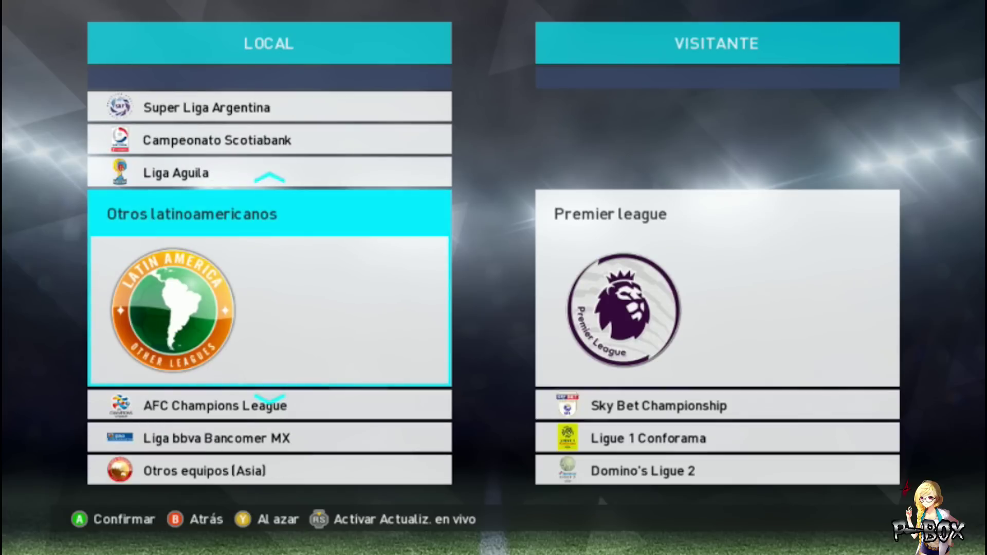
key("Down")
key("Down")
key("Down")
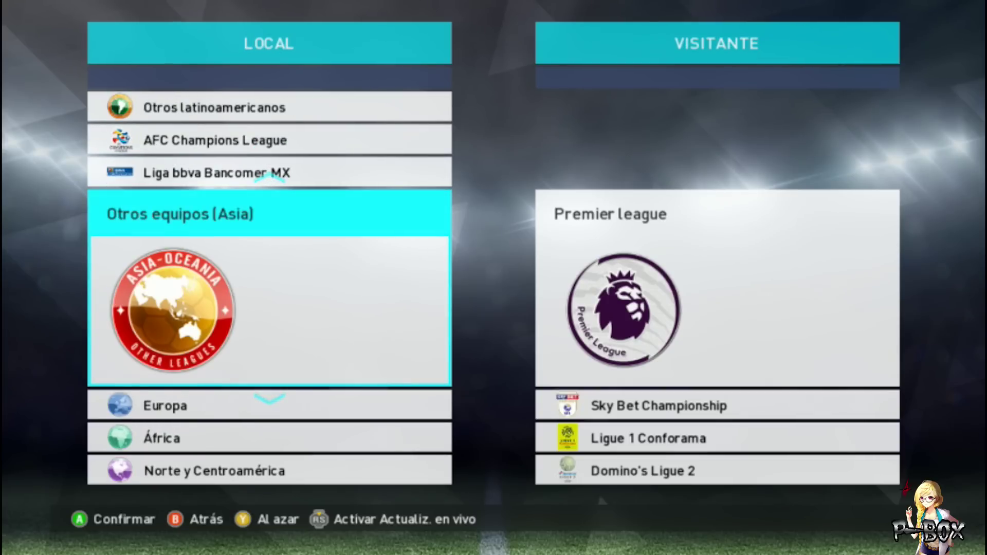
key("Down")
key("Down")
key("Down")
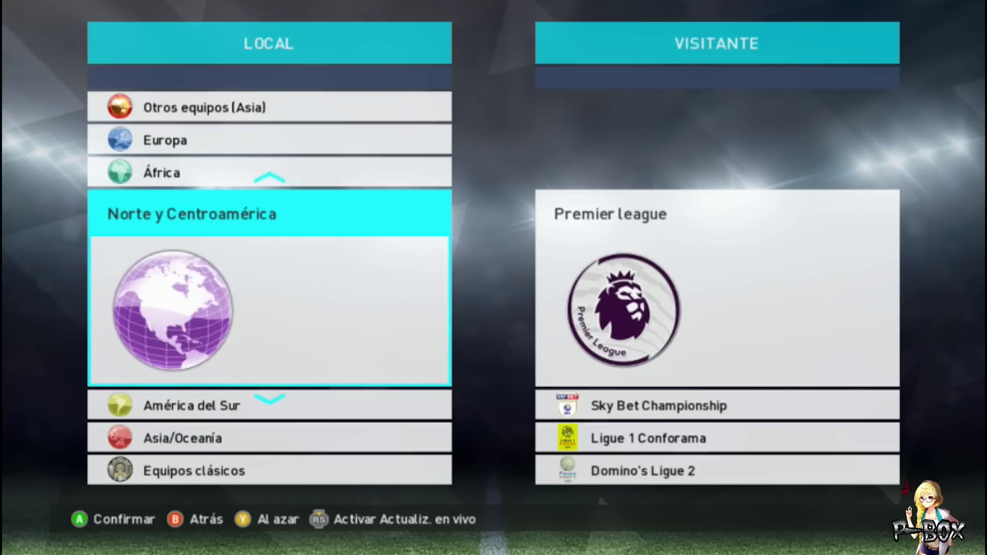
key("Down")
key("Down")
key("Down")
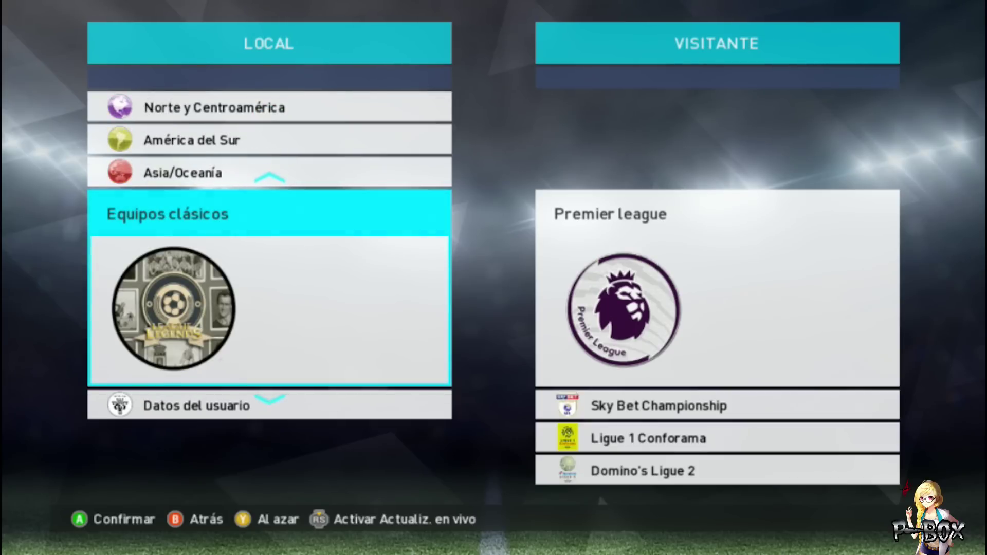
key("Down")
Step: Go back up the home league list and choose Liga Aguila
key("Up")
key("Up")
key("Up")
key("Up")
key("Up")
key("Up")
key("Up")
key("Up")
key("Up")
key("Up")
key("Up")
key("Up")
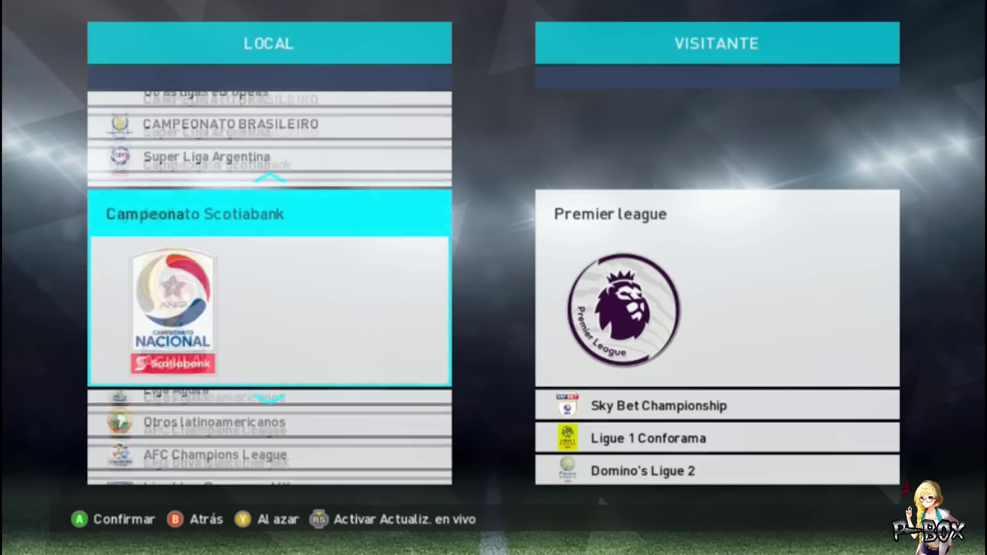
key("Down")
key("Down")
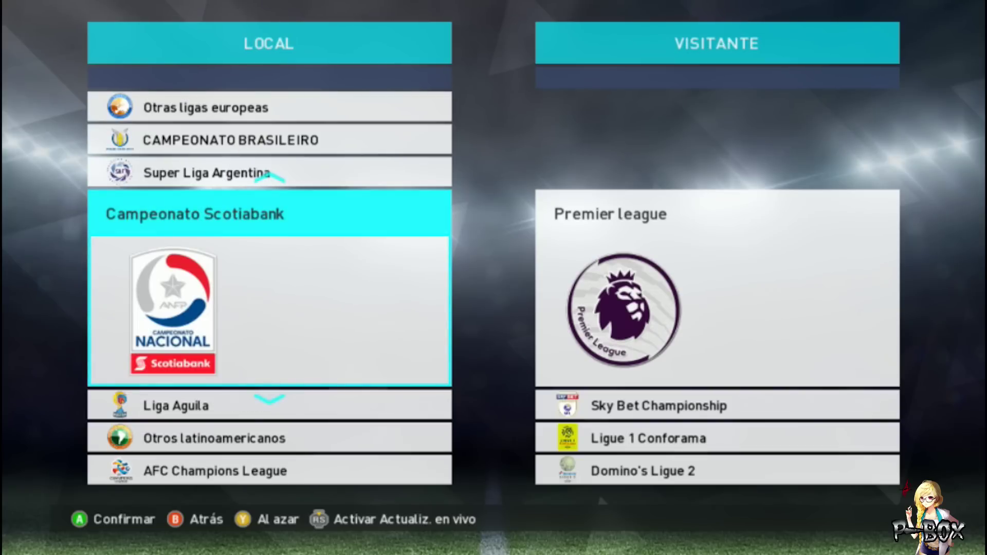
key("Down")
key("Return")
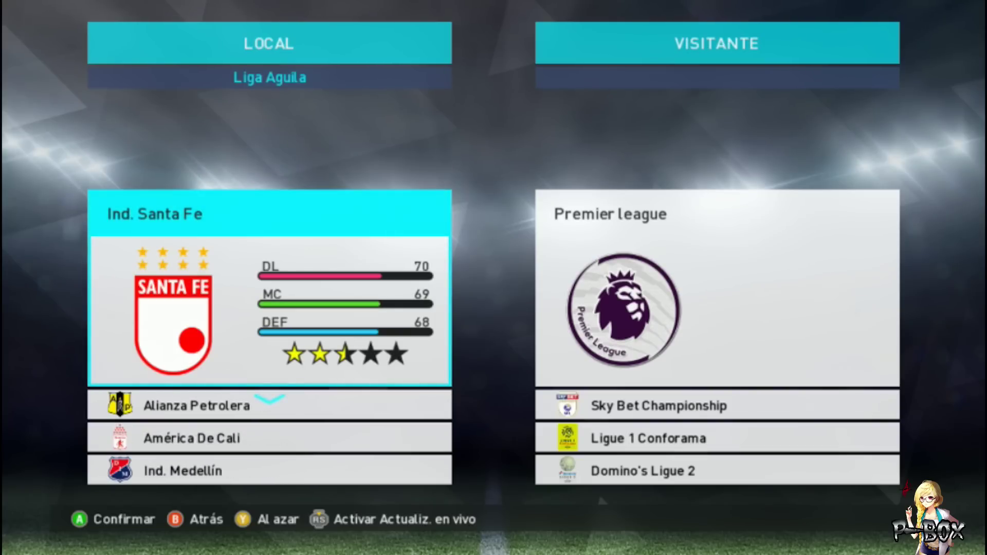
Step: Pick Millonarios from Liga Aguila as the home team
key("Down")
key("Down")
key("Down")
key("Down")
key("Down")
key("Down")
key("Down")
key("Down")
key("Down")
key("Down")
key("Down")
key("Down")
key("Down")
key("Down")
key("Down")
key("Down")
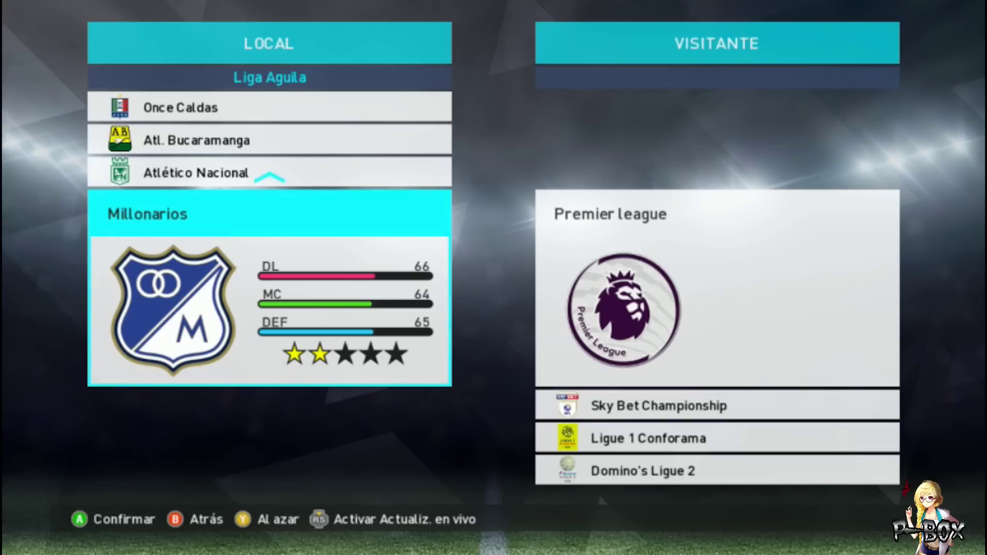
key("Return")
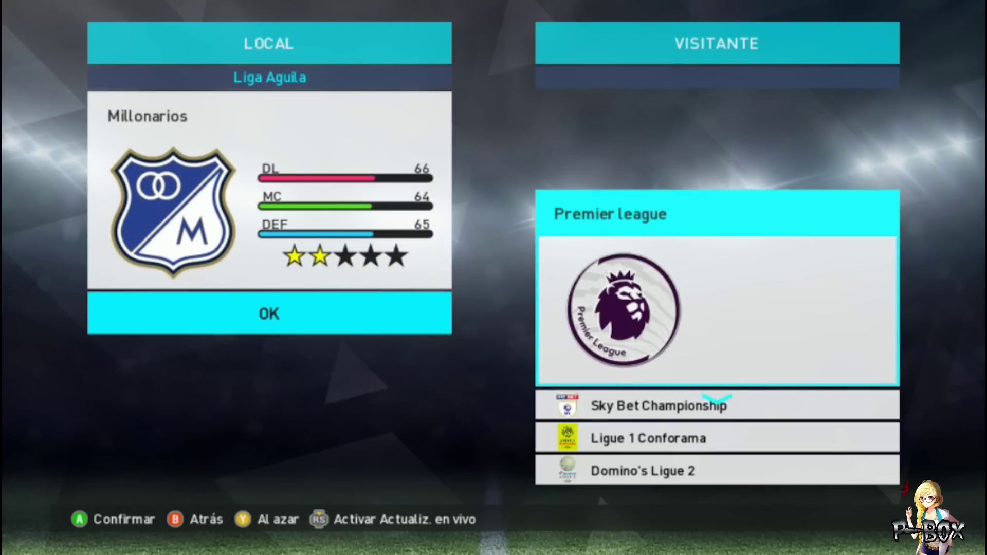
Step: Choose Ind. Santa Fe from Liga Aguila as the away team and start the friendly match
key("Down")
key("Down")
key("Down")
key("Down")
key("Down")
key("Down")
key("Down")
key("Down")
key("Down")
key("Down")
key("Down")
key("Down")
key("Down")
key("Down")
key("Down")
key("Down")
key("Down")
key("Down")
key("Down")
key("Down")
key("Down")
key("Down")
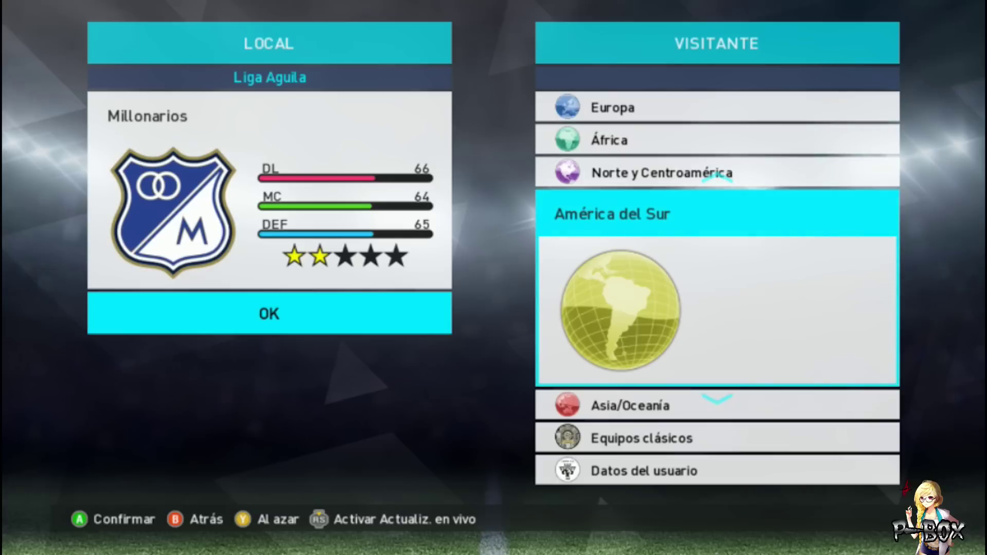
key("Up")
key("Up")
key("Up")
key("Up")
key("Up")
key("Up")
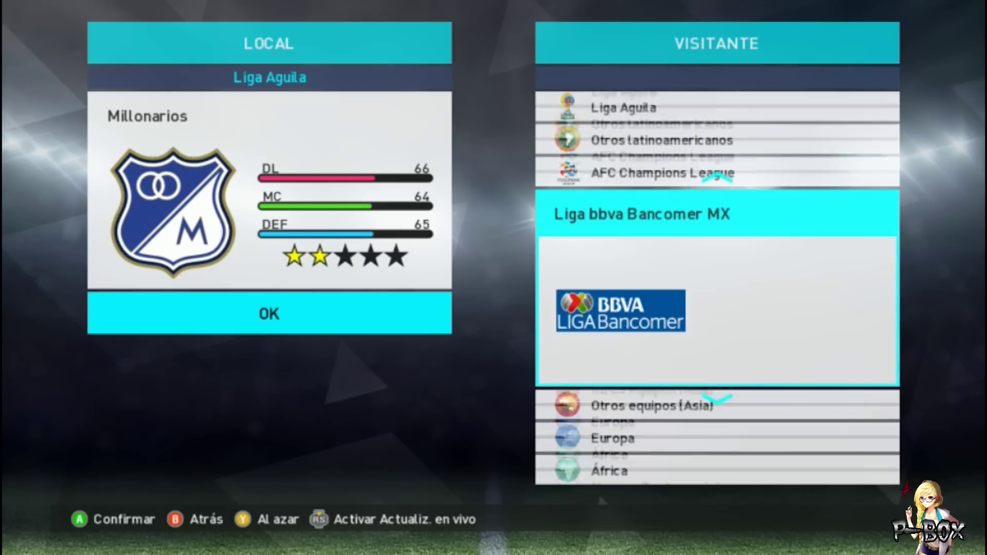
key("Up")
key("Up")
key("Return")
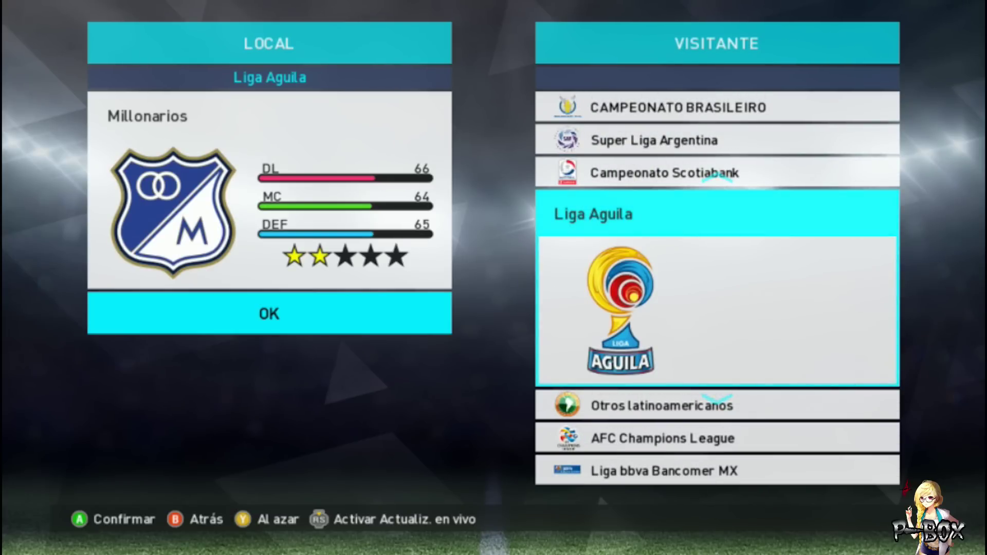
key("Return")
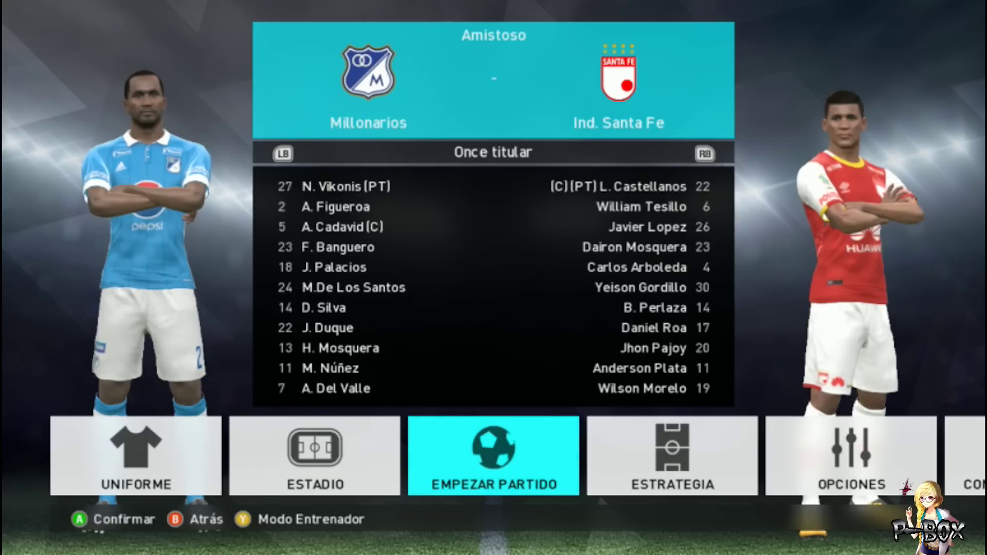
key("Return")
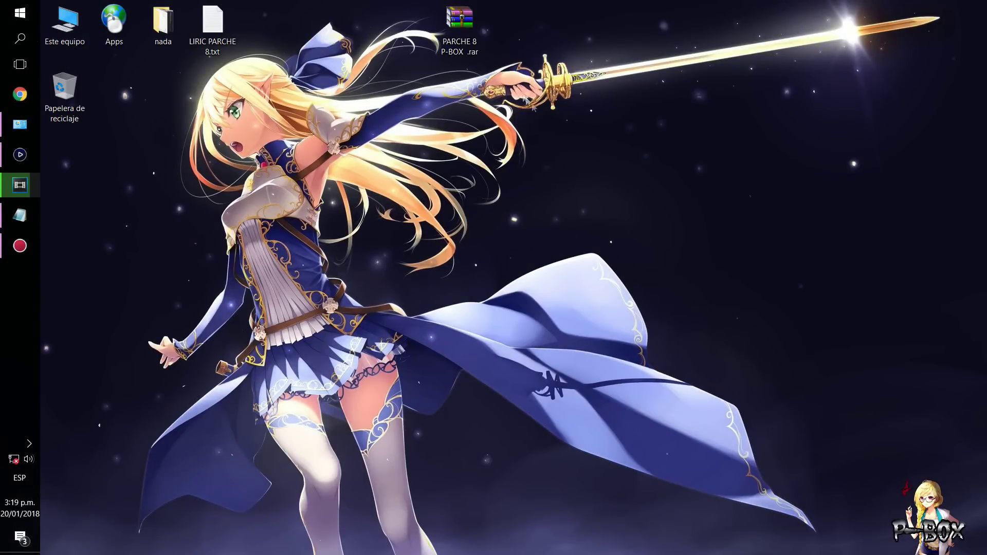
Step: On the Windows desktop, extract the PARCHE 8 P-BOX .rar archive in place, entering the archive password
left_click(459, 23)
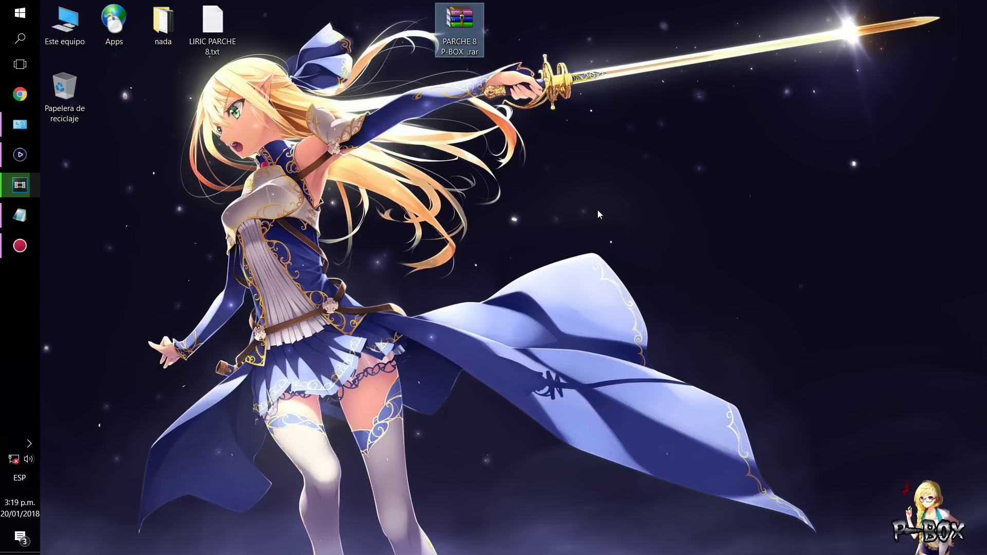
right_click(458, 24)
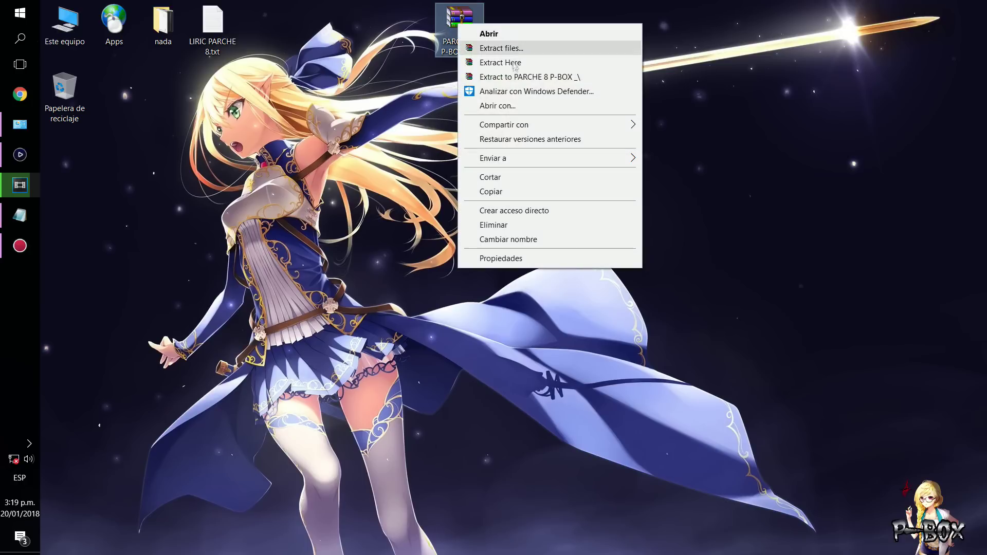
left_click(516, 68)
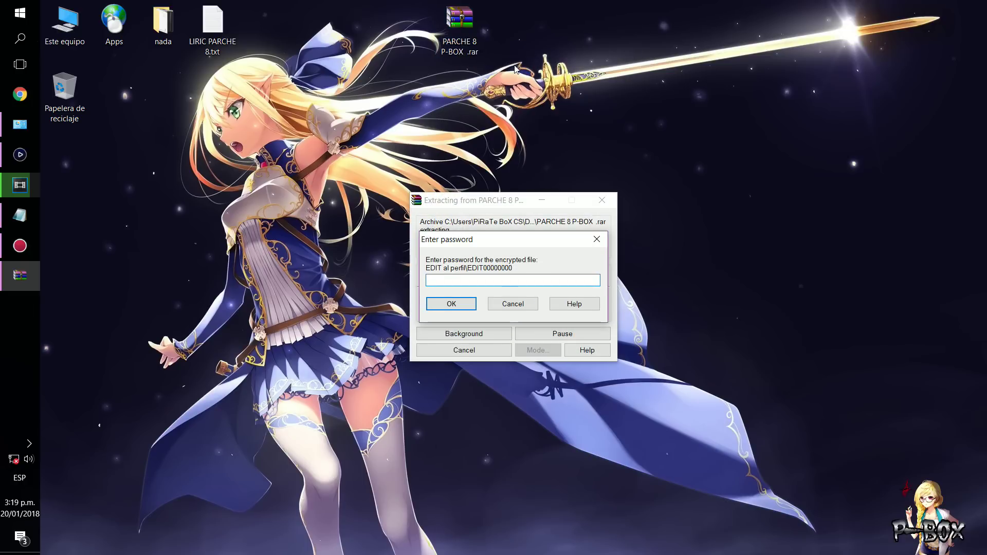
key("Caps_Lock")
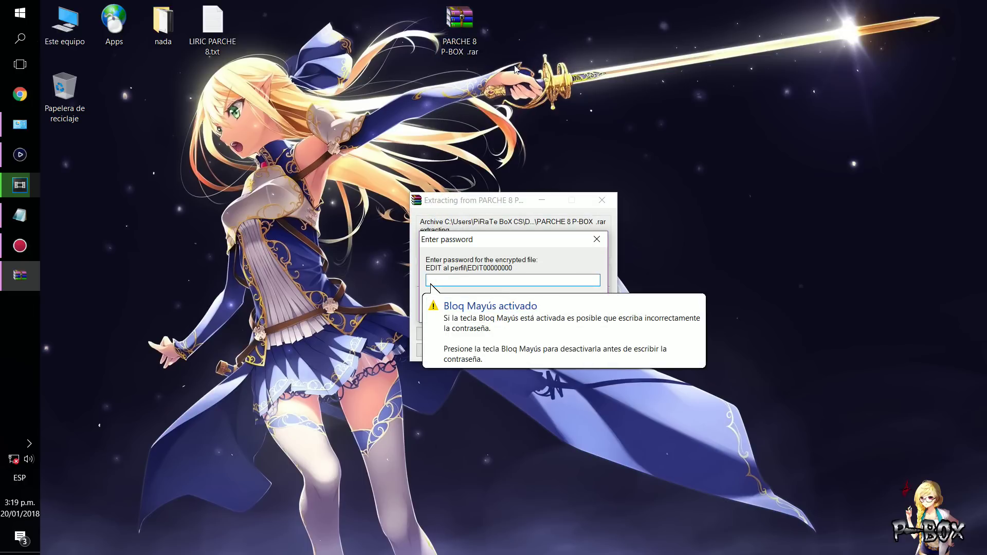
type("P")
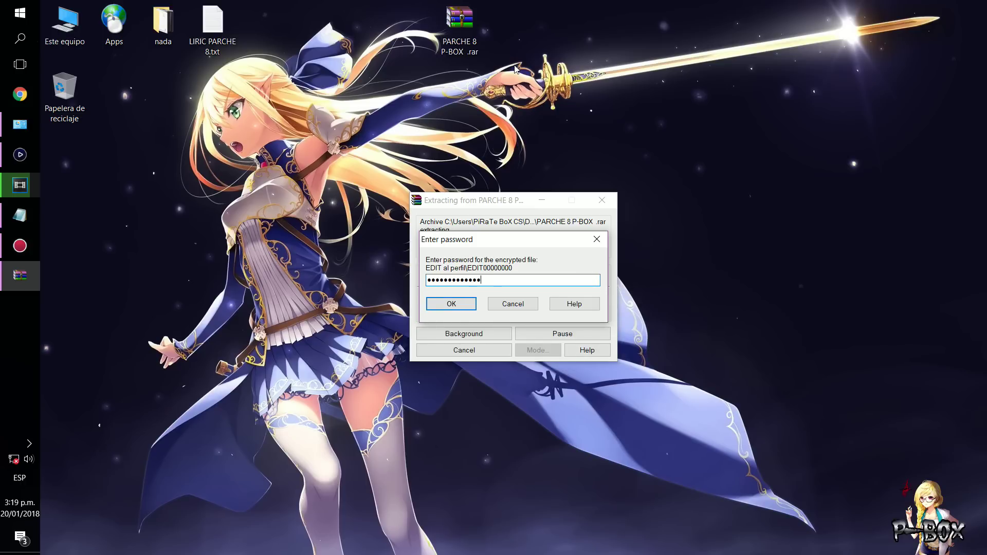
key("Return")
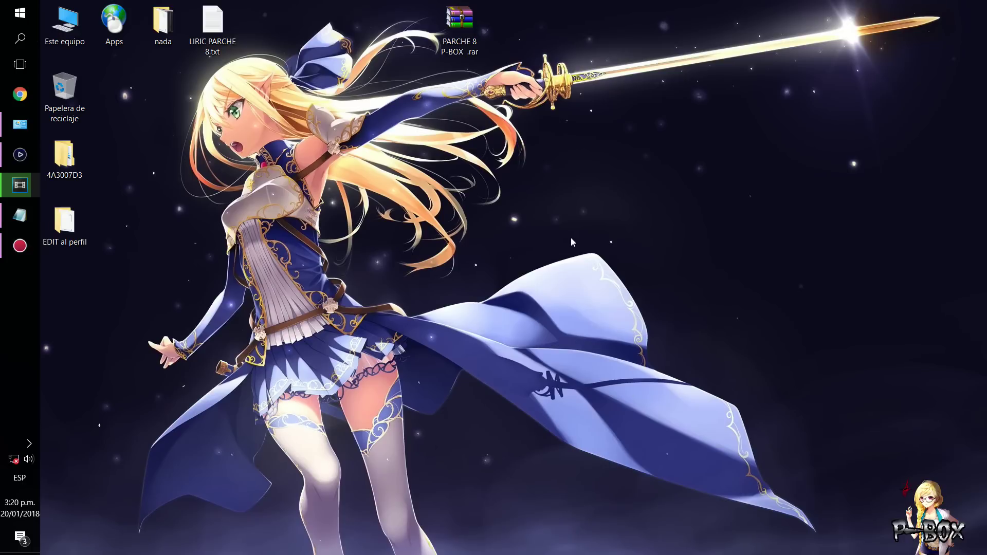
Step: Move the extracted 4A3007D3 and EDIT al perfil folders together to an empty area of the desktop
left_click_drag(121, 135, 49, 258)
left_click_drag(66, 157, 674, 120)
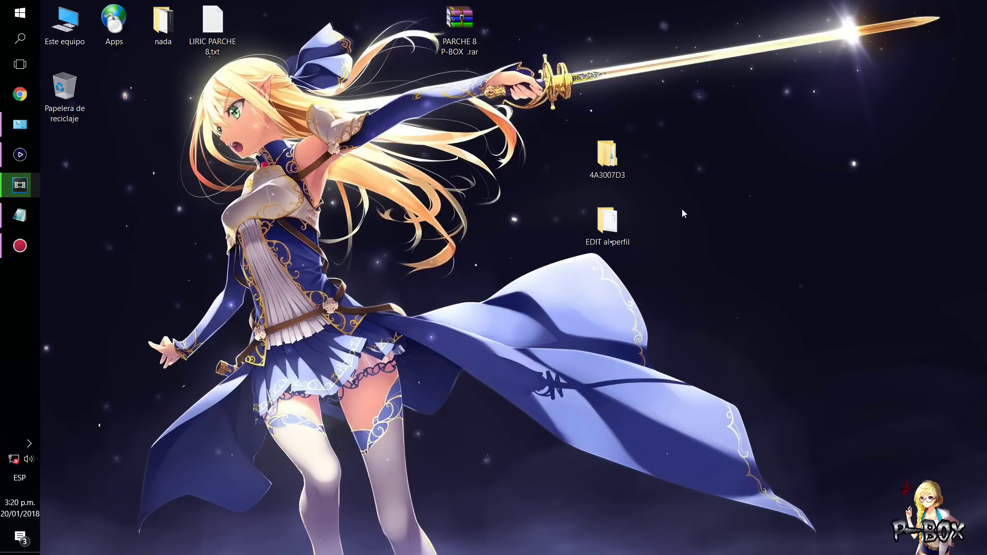
Step: Open the 4A3007D3 folder and examine its 000B0000 and 00000001 subfolders
left_click(615, 158)
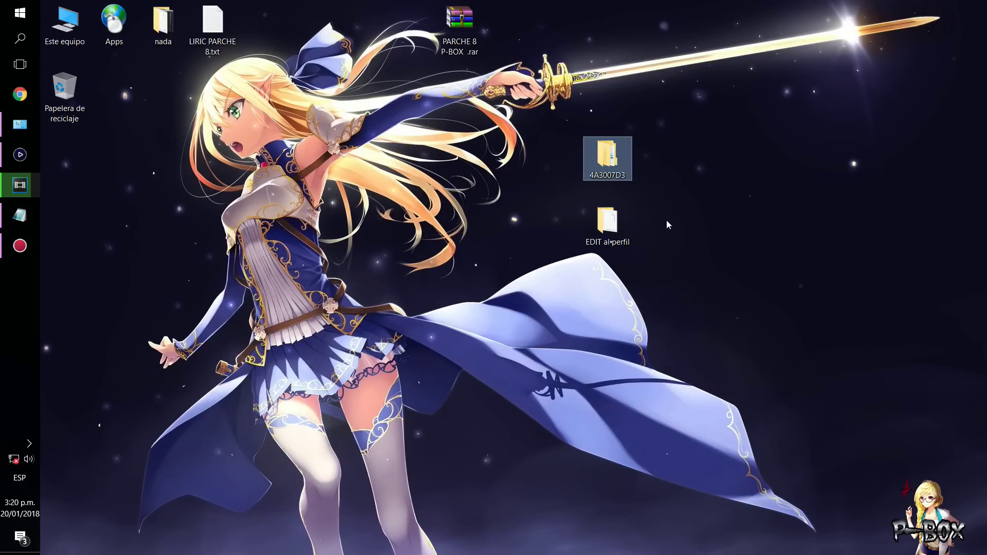
mouse_move(614, 159)
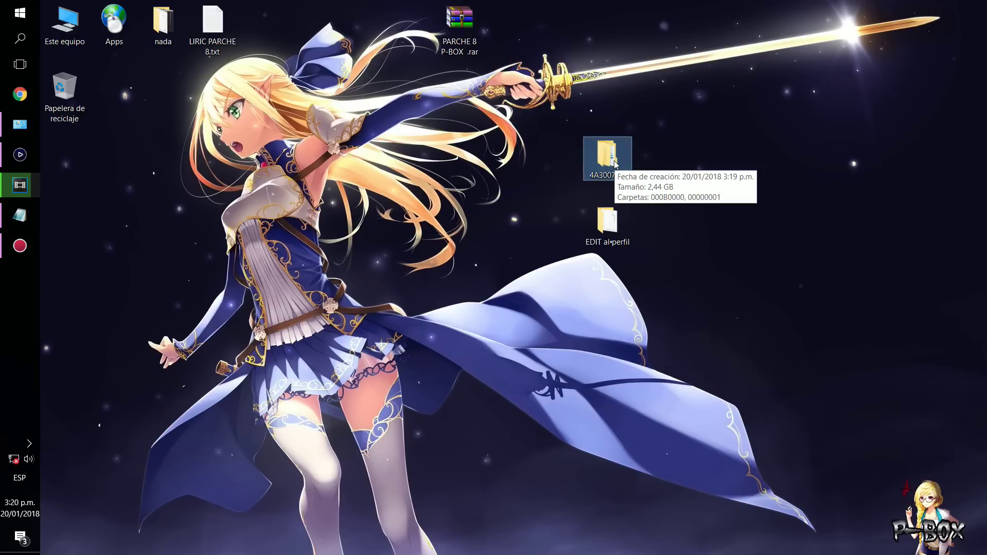
double_click(612, 156)
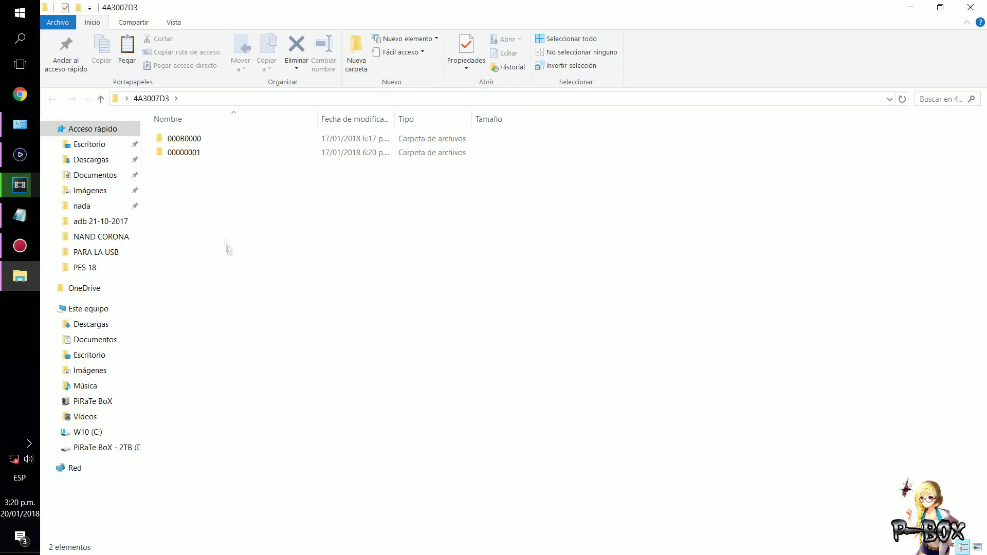
left_click(191, 142)
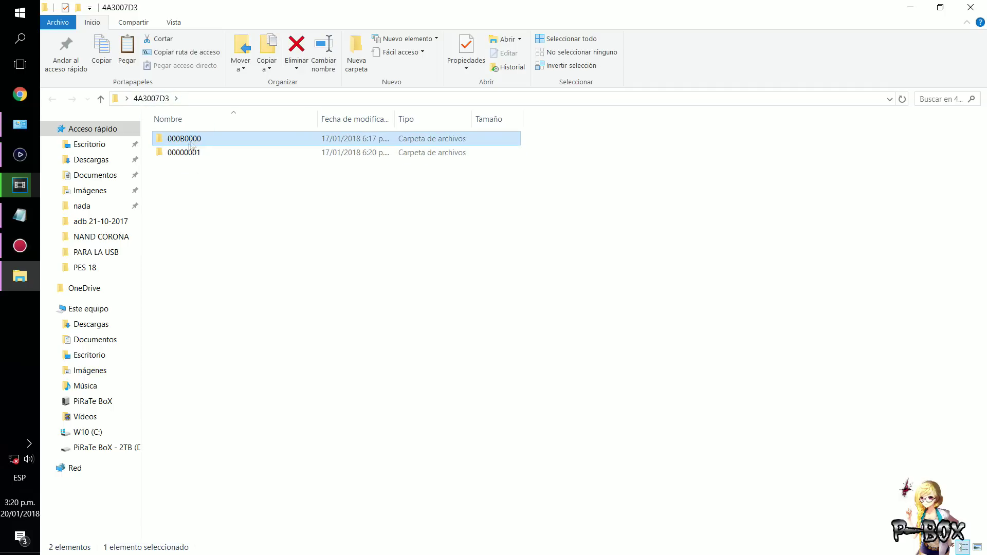
mouse_move(200, 141)
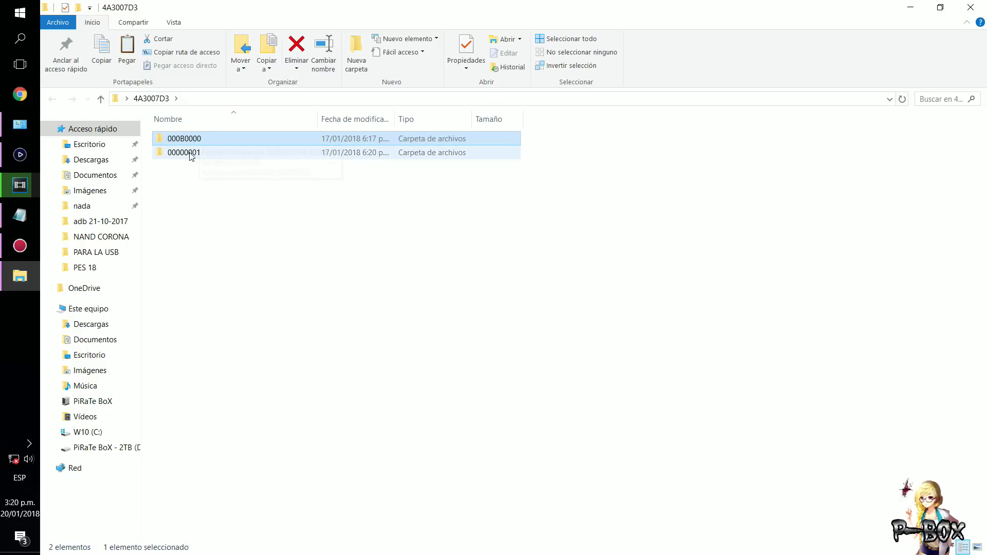
left_click(191, 155)
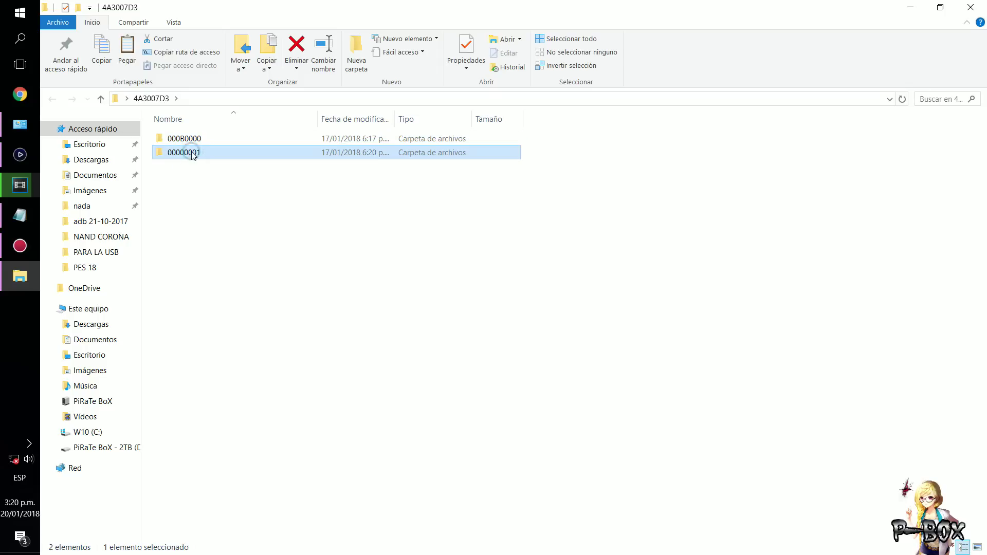
Step: Examine the patch files inside the 00000001 subfolder and close the folder window
double_click(191, 153)
left_click_drag(227, 314, 165, 138)
left_click(229, 322)
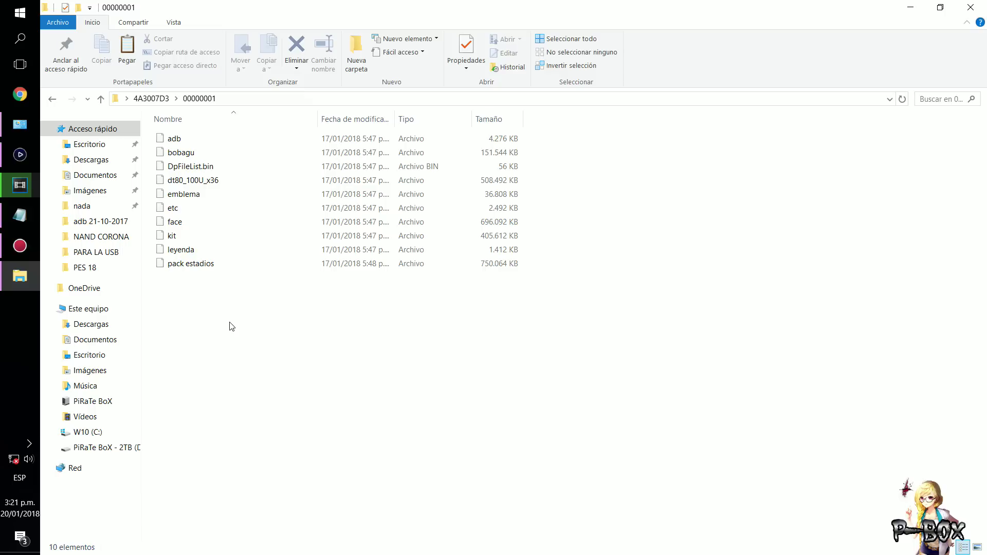
left_click(980, 8)
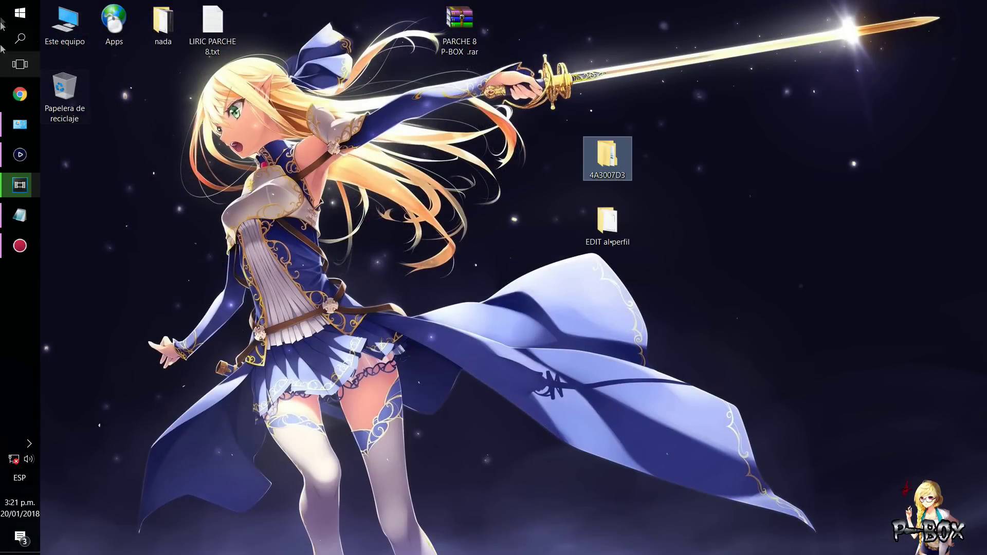
left_click(4, 10)
left_click(4, 10)
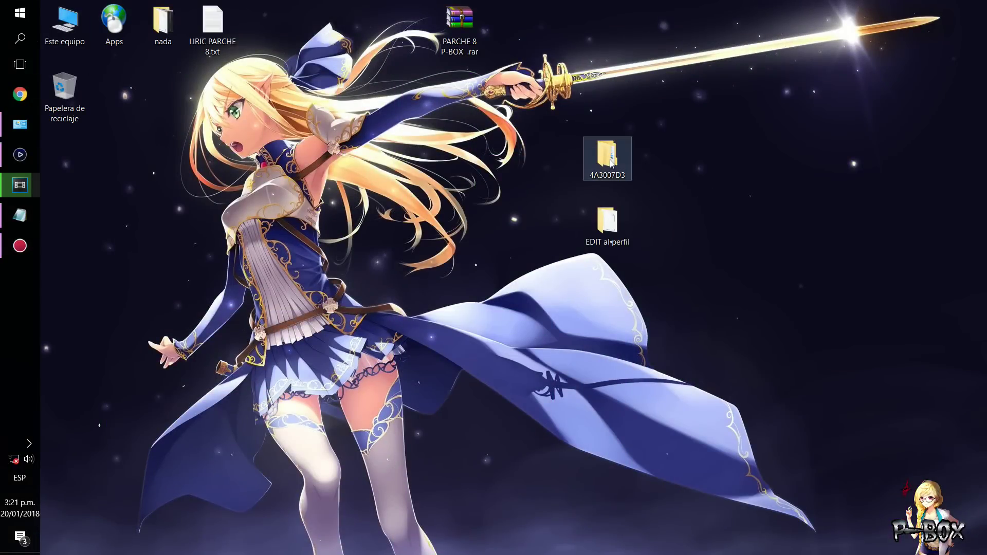
Step: Open the EDIT al perfil folder and select the EDIT00000000 file
double_click(613, 222)
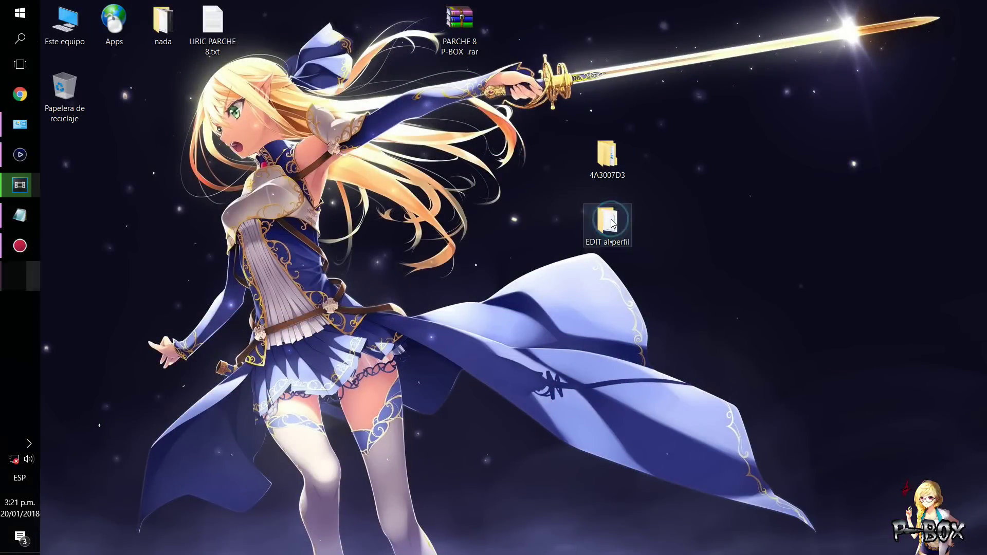
left_click(204, 138)
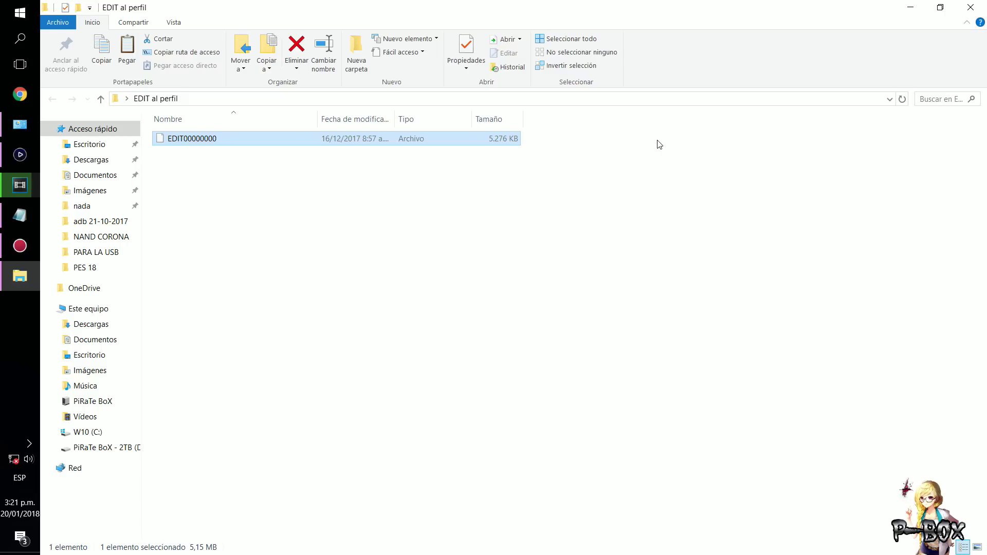
Step: Close the EDIT al perfil folder window, launch Horizon in offline mode and maximize its window
left_click(965, 8)
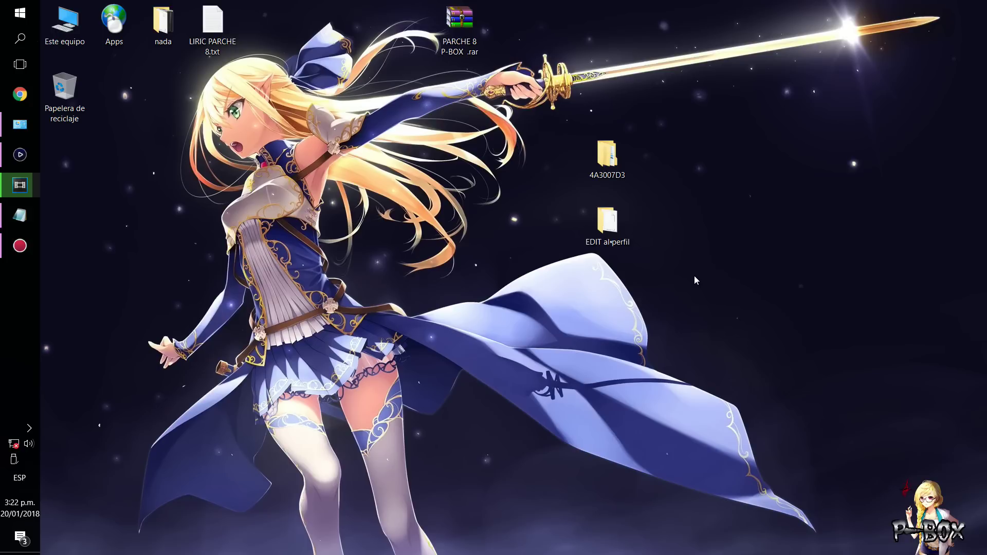
key("super")
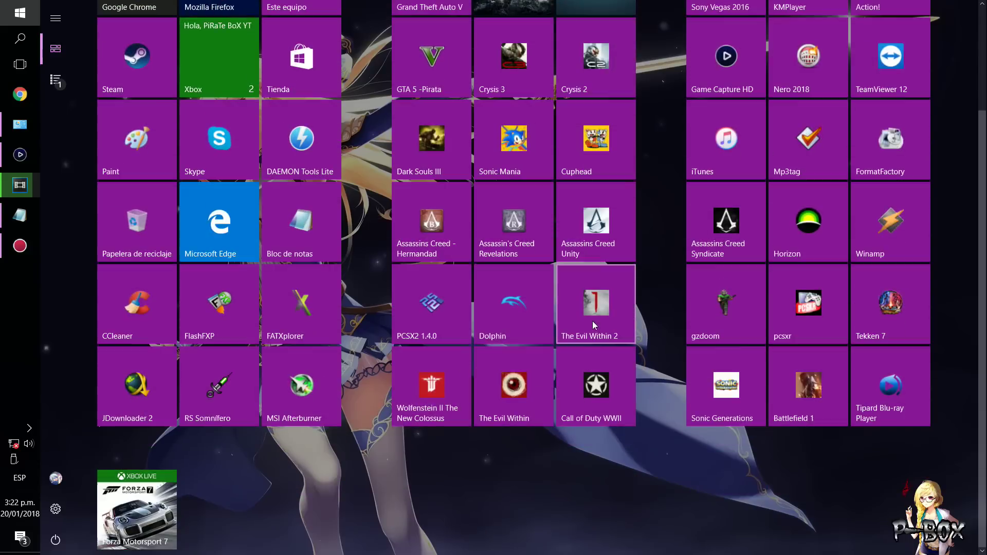
scroll(720, 313, "up", 3)
left_click(824, 385)
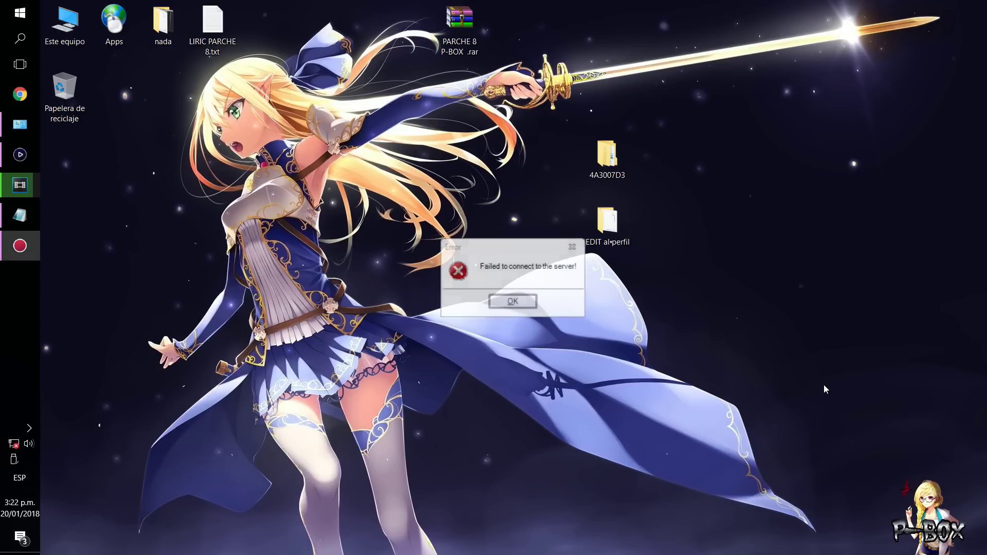
left_click(507, 301)
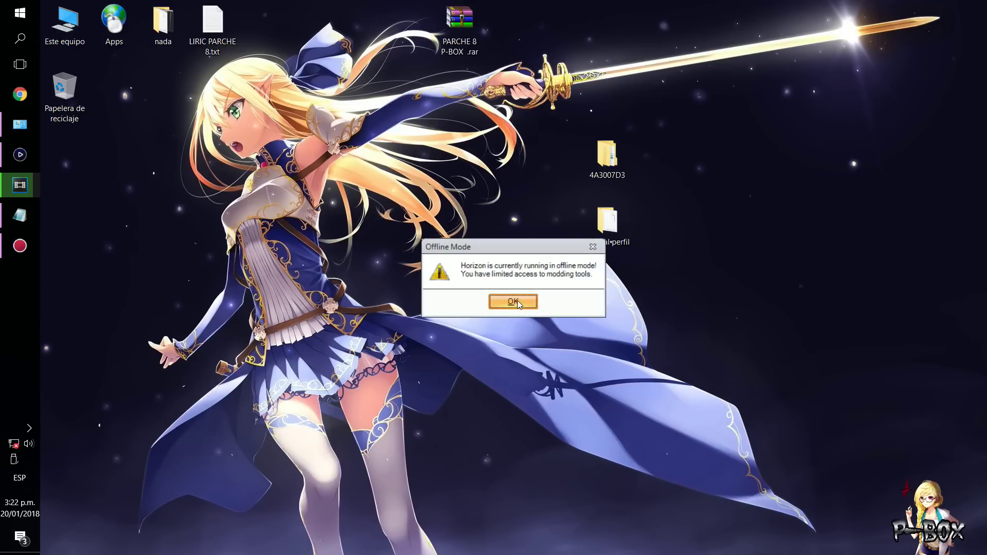
left_click(518, 301)
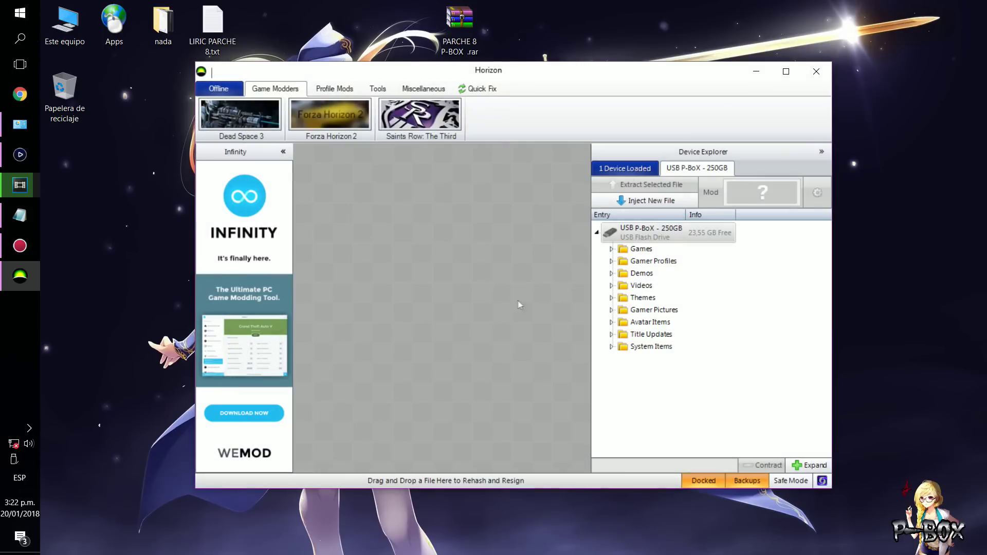
left_click(787, 72)
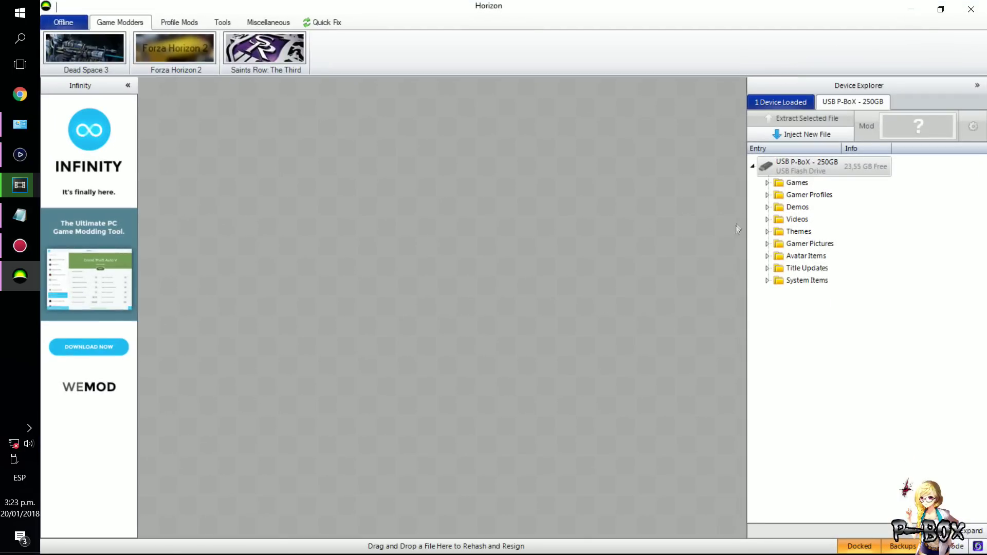
Step: Examine the gamer profiles stored on the USB drive and collapse the list again
left_click(767, 195)
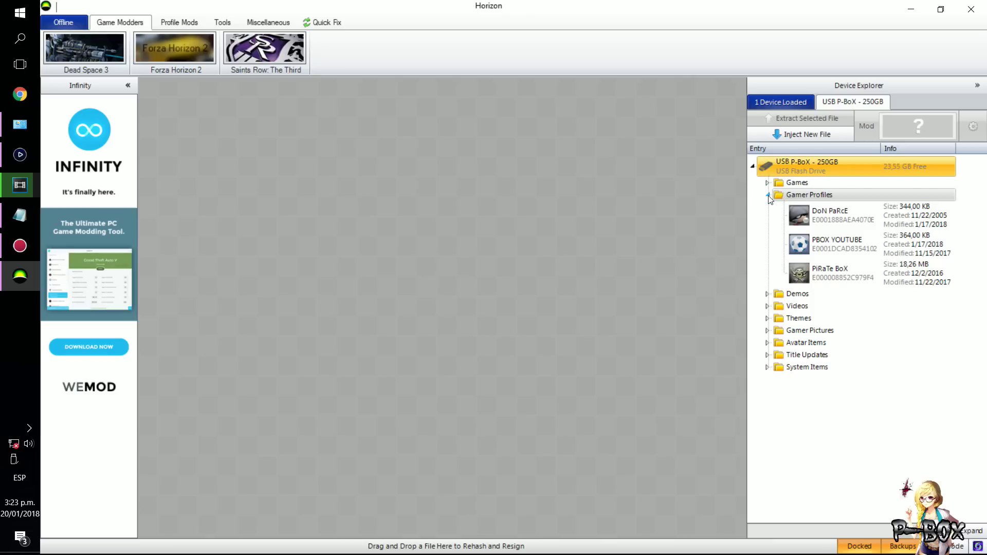
left_click(821, 243)
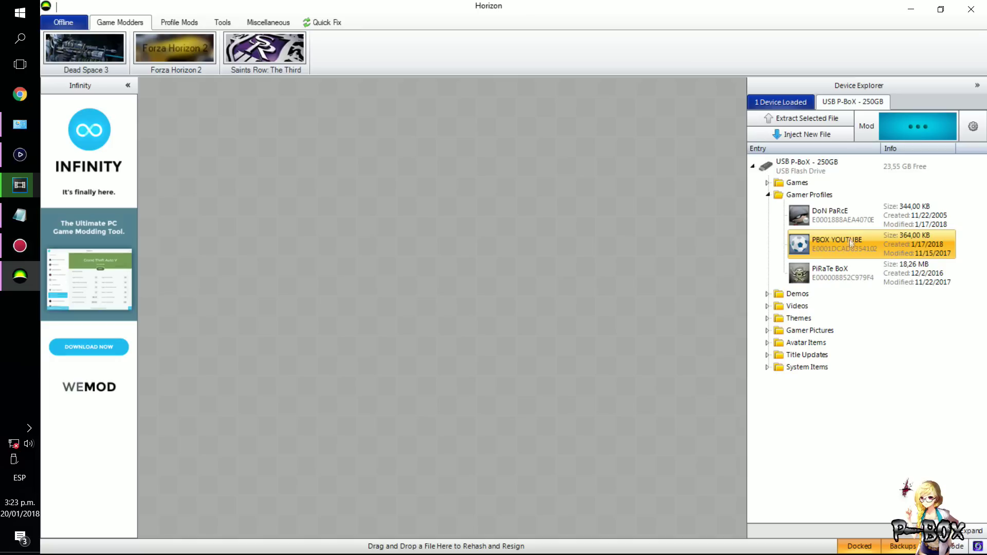
left_click(766, 195)
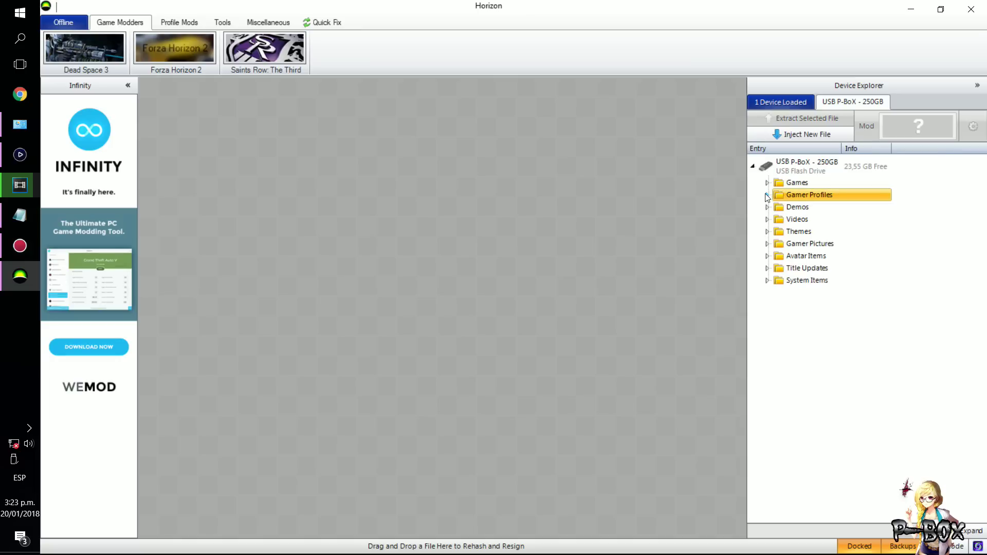
Step: Inject all the files from the desktop folder 4A3007D3\00000001 into the USB drive
left_click(790, 135)
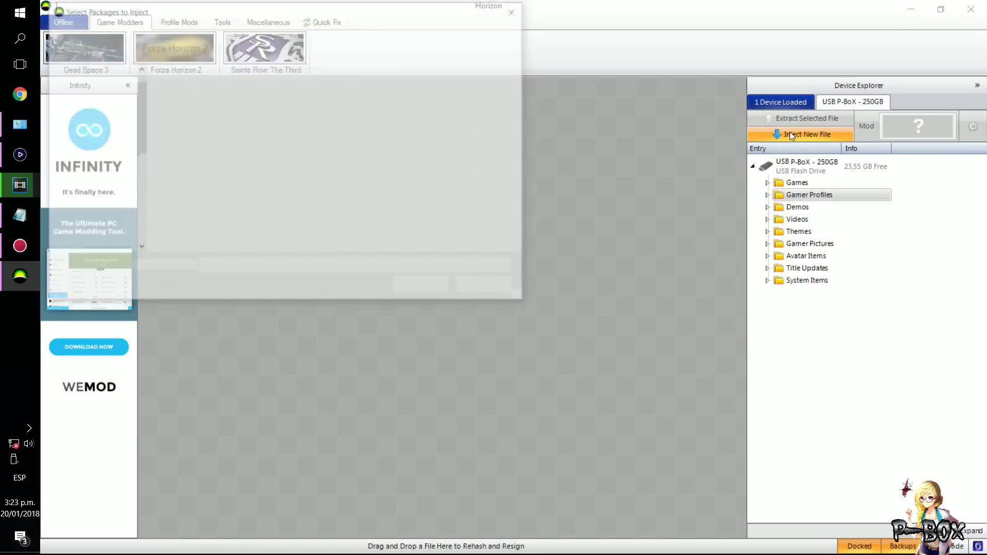
left_click_drag(354, 12, 468, 49)
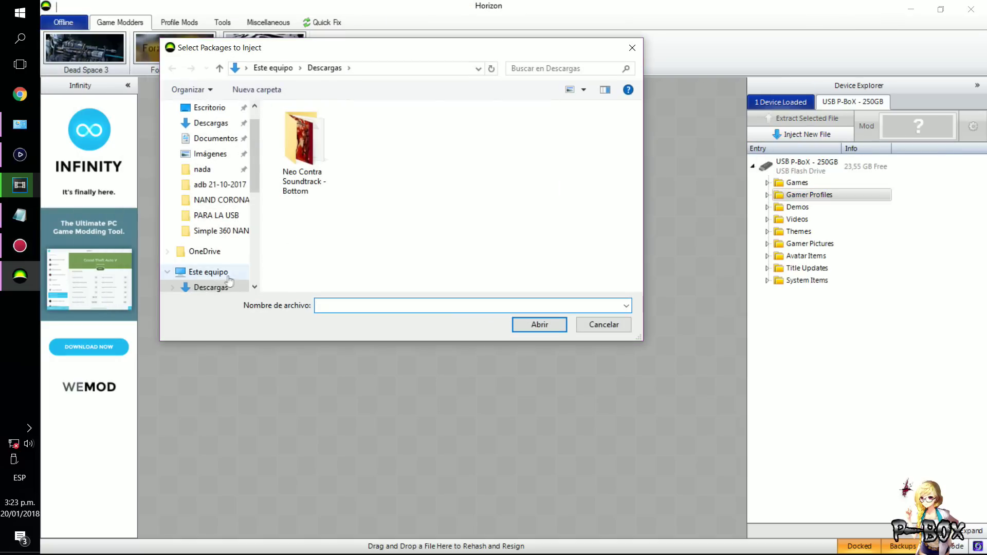
scroll(211, 144, "up", 1)
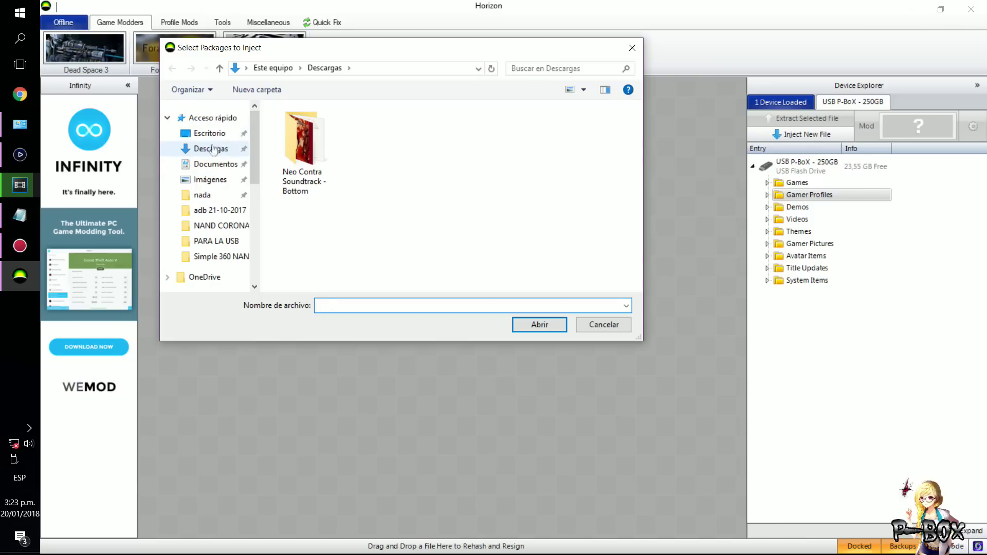
left_click(216, 135)
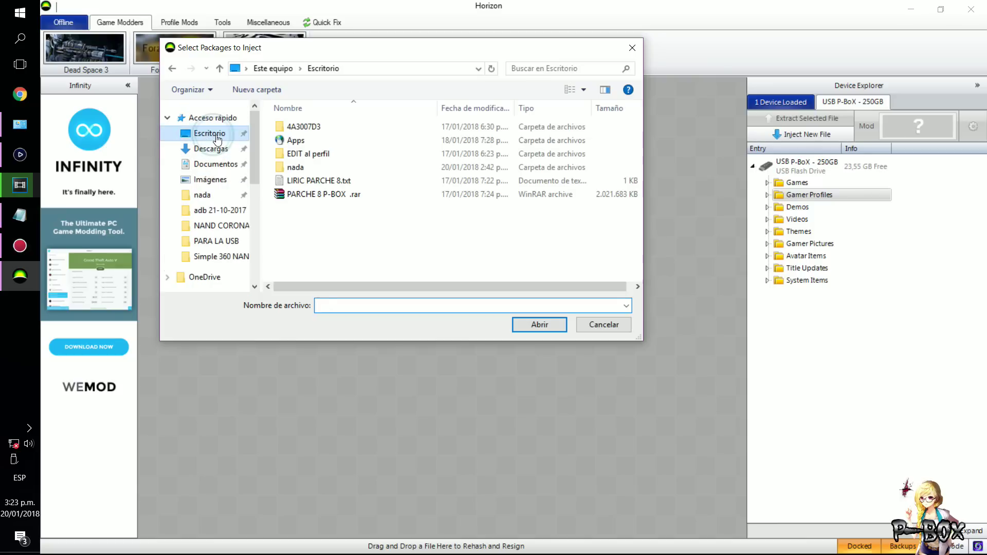
left_click(307, 128)
double_click(308, 128)
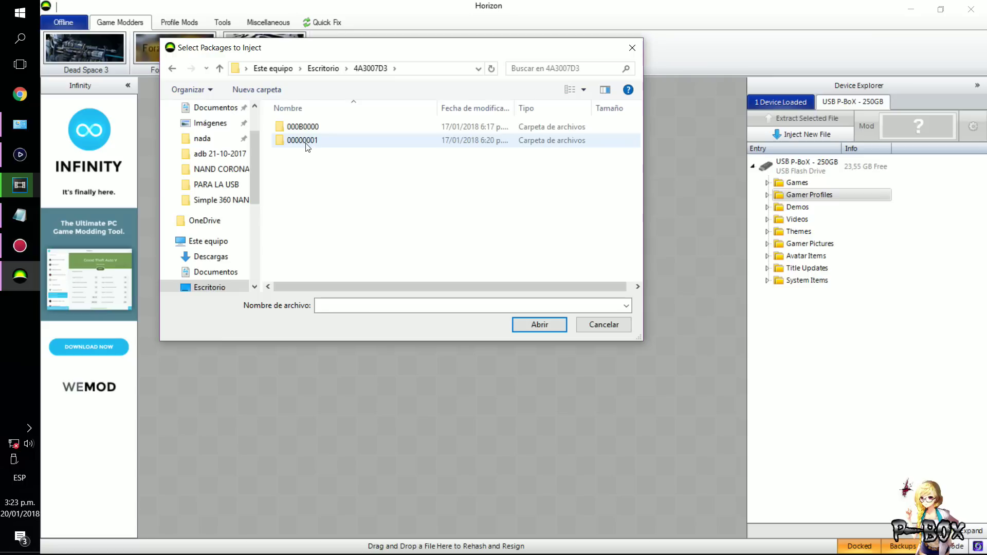
double_click(306, 141)
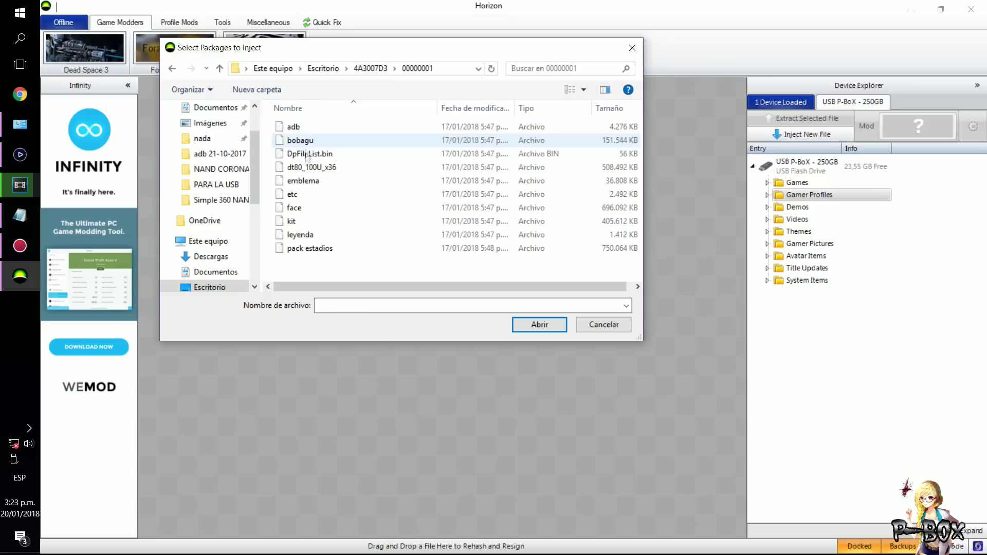
left_click_drag(316, 265, 287, 125)
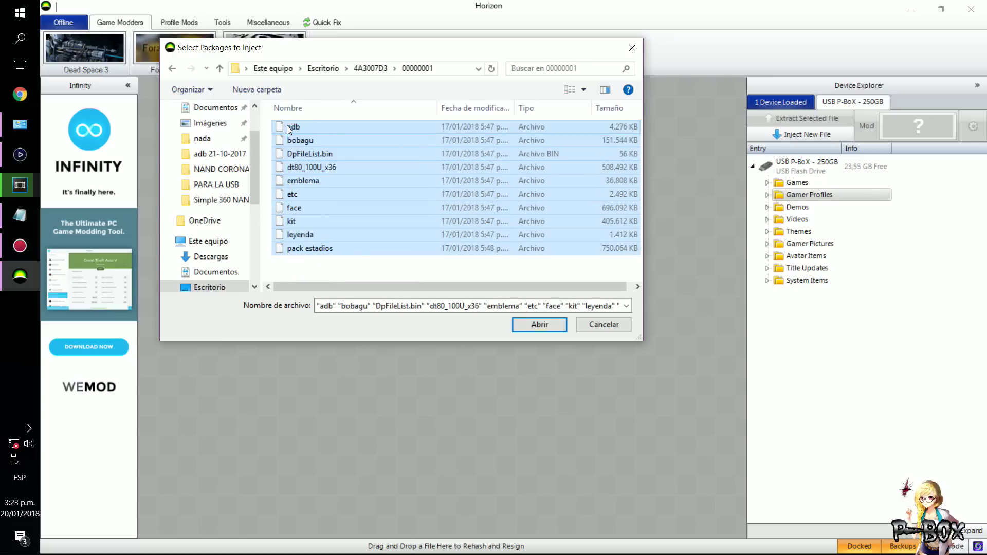
left_click(530, 326)
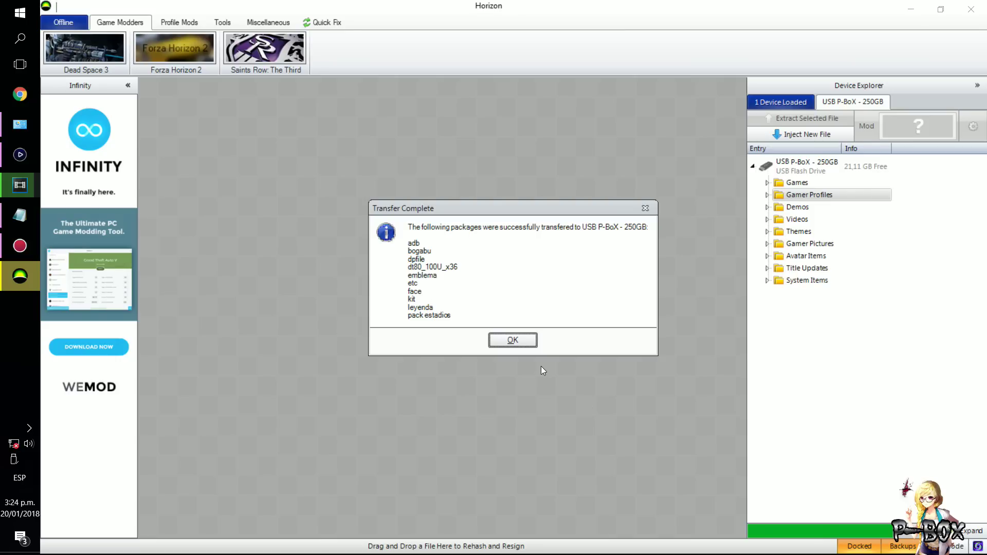
left_click(520, 342)
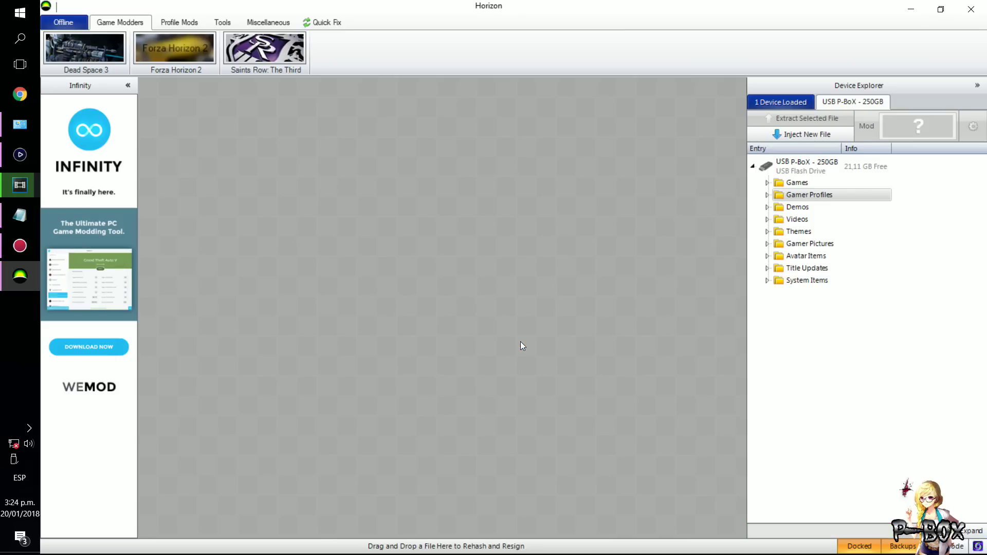
Step: Inject the title update file tu00000010_00000000 from the 000B0000 folder into the USB drive
left_click(785, 134)
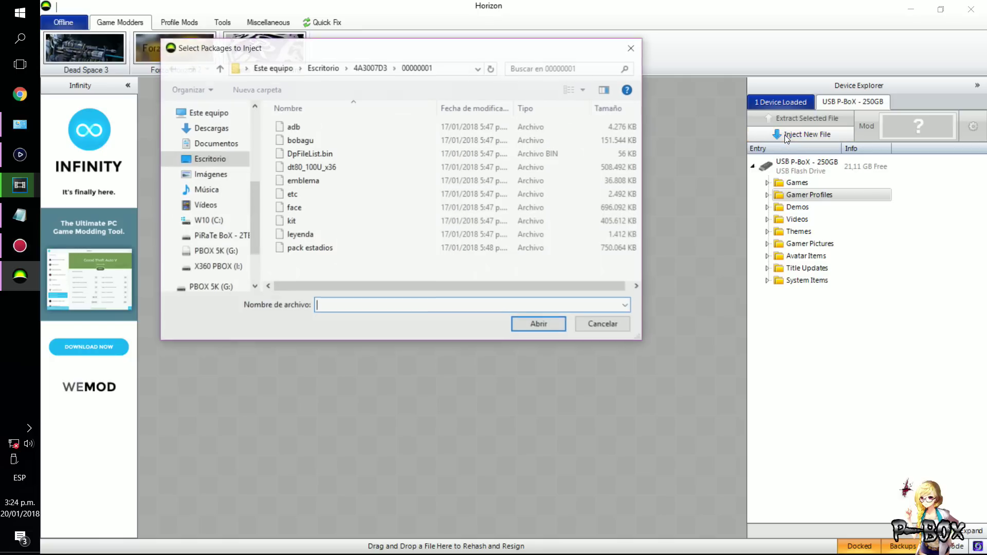
left_click(220, 68)
double_click(316, 126)
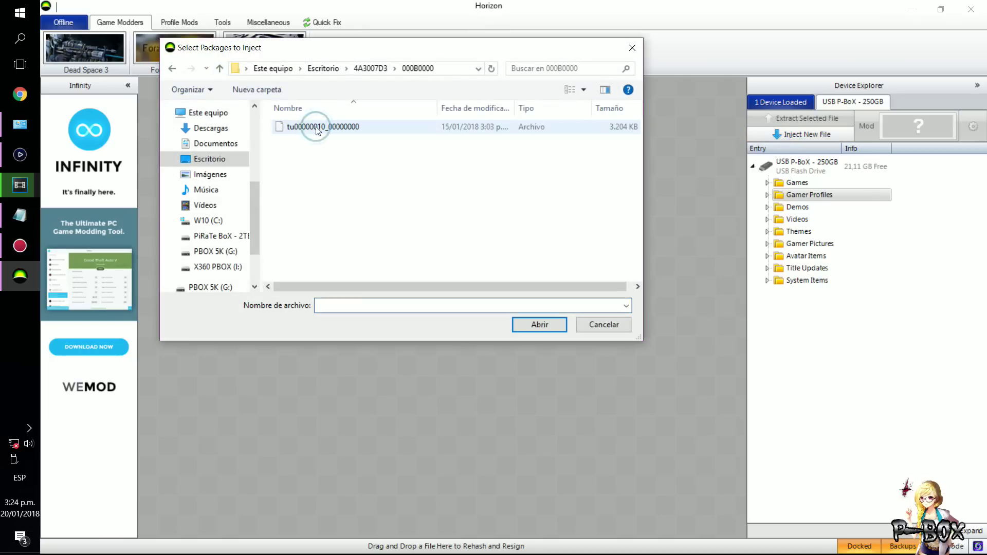
left_click(320, 127)
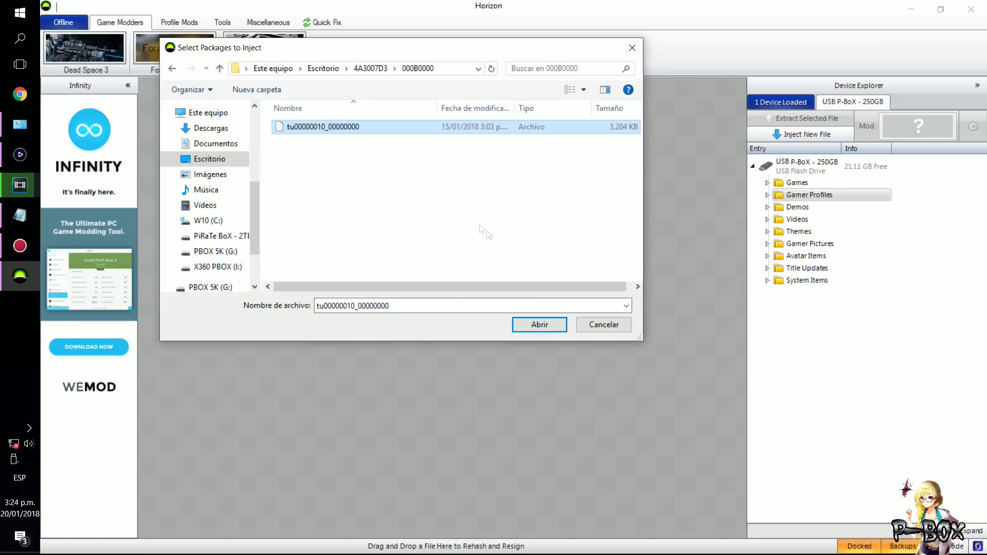
left_click(540, 324)
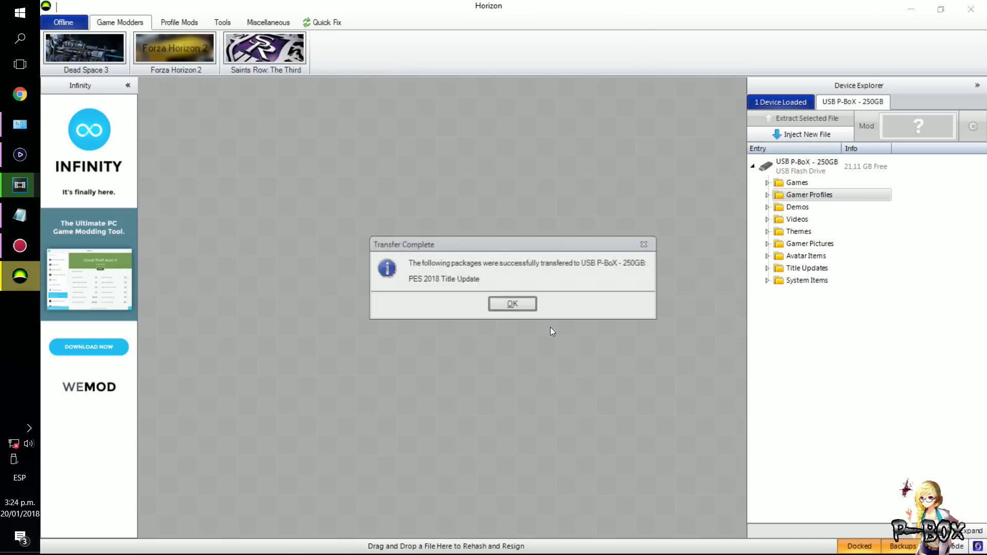
left_click(506, 305)
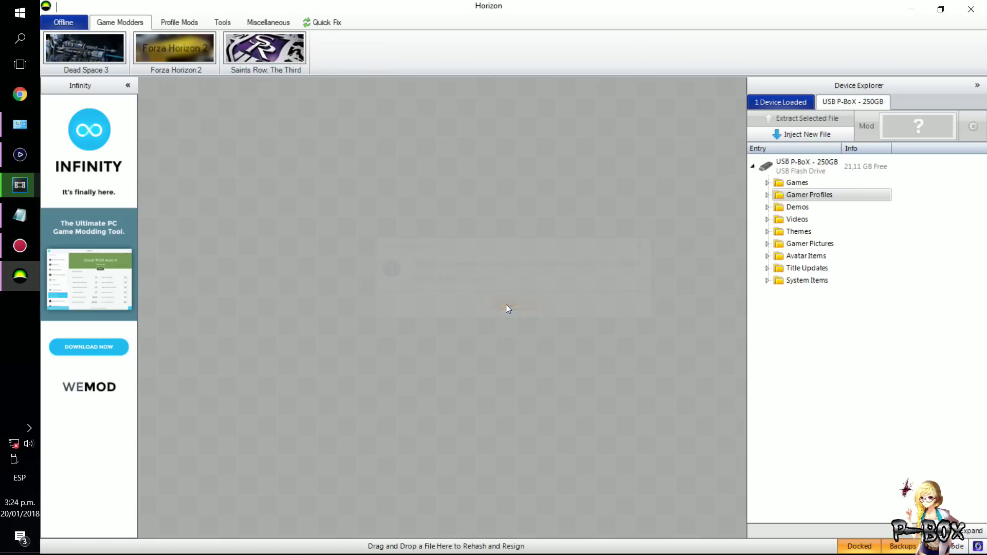
Step: Inject the EDIT00000000 file from the desktop's EDIT al perfil folder into the USB drive
left_click(768, 196)
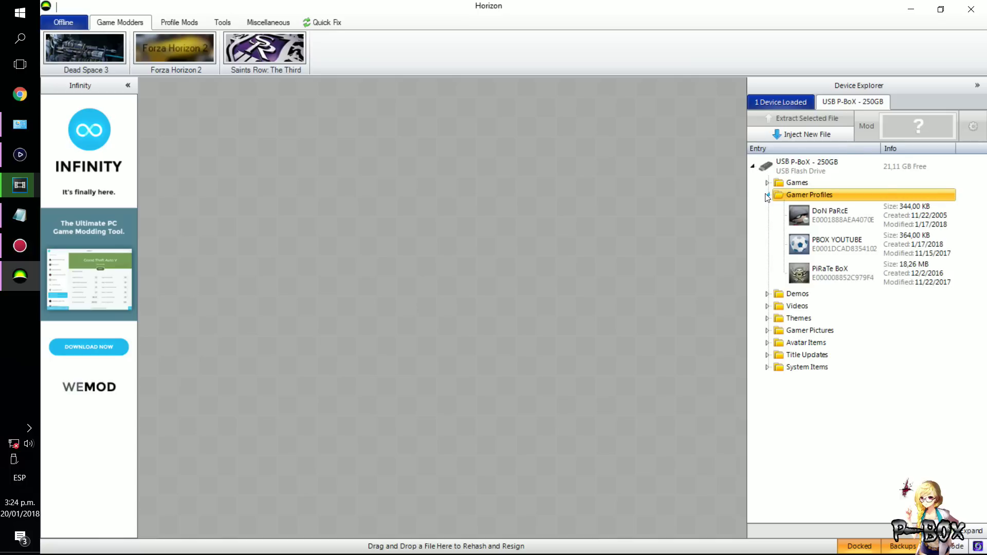
left_click(767, 196)
left_click(807, 134)
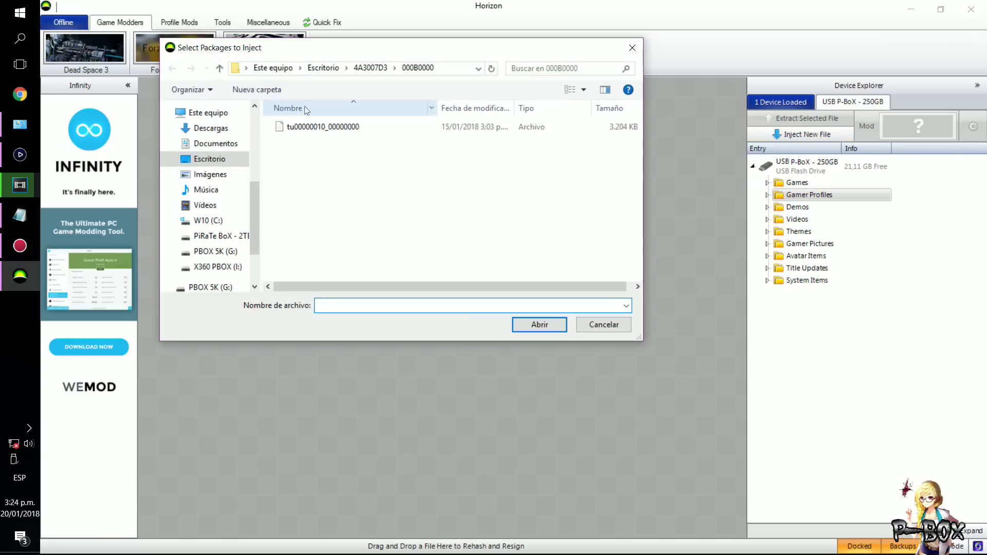
left_click(219, 68)
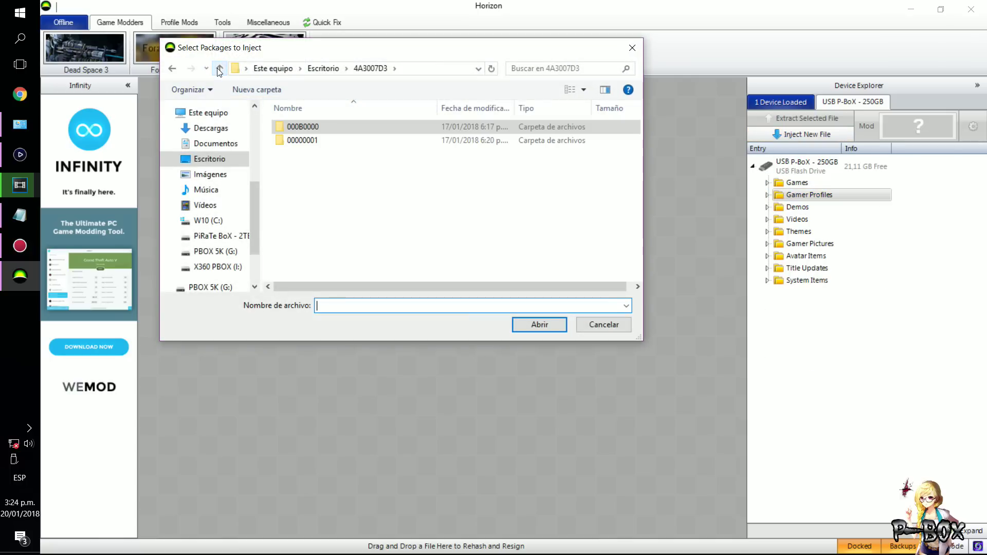
left_click(220, 68)
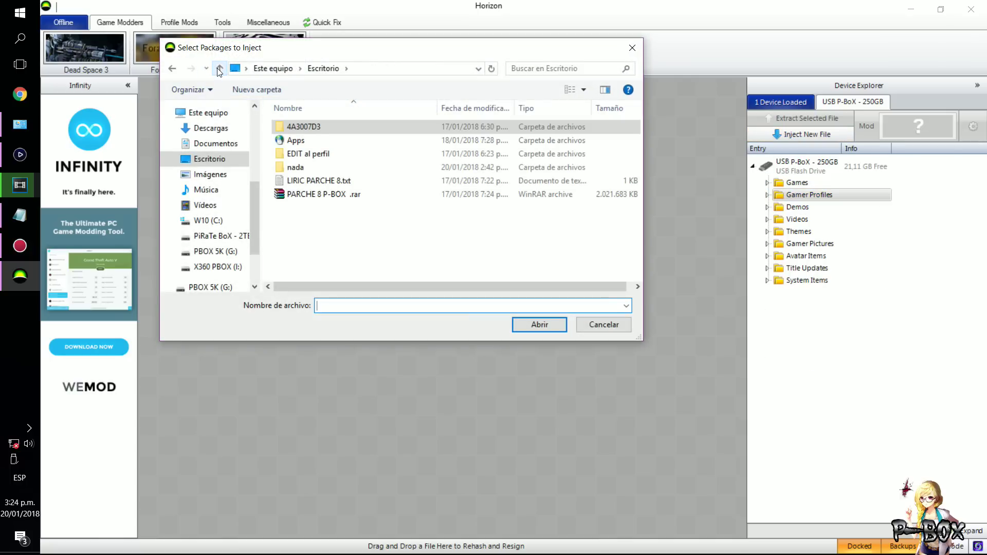
double_click(307, 154)
left_click(309, 130)
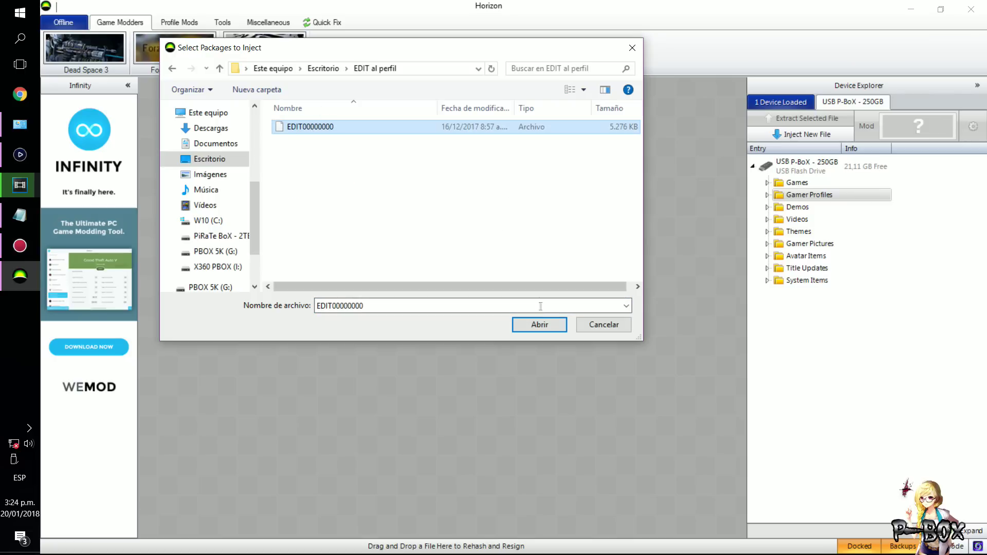
left_click(541, 322)
left_click(504, 297)
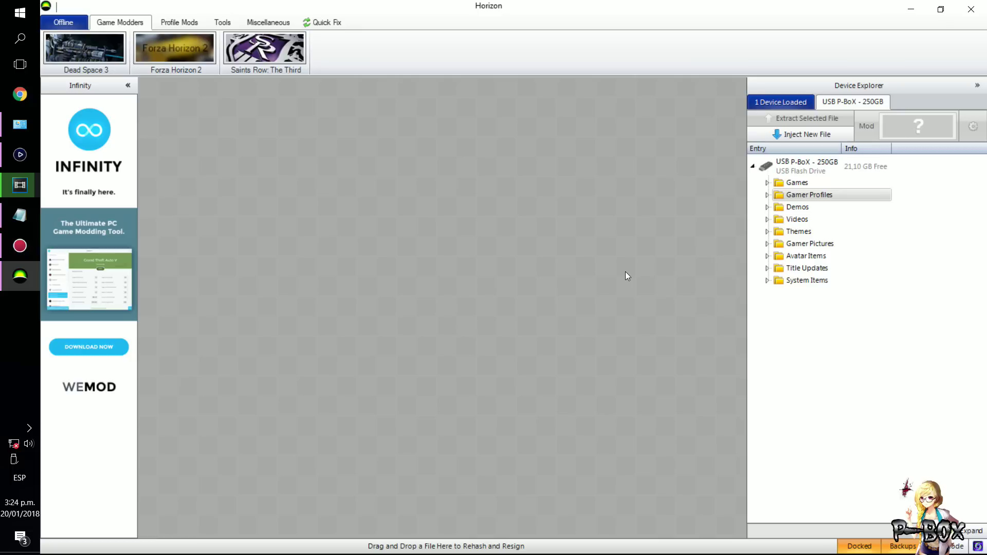
Step: Open the PBOX YOUTUBE gamer profile from the USB drive as a package in the workspace
left_click(767, 195)
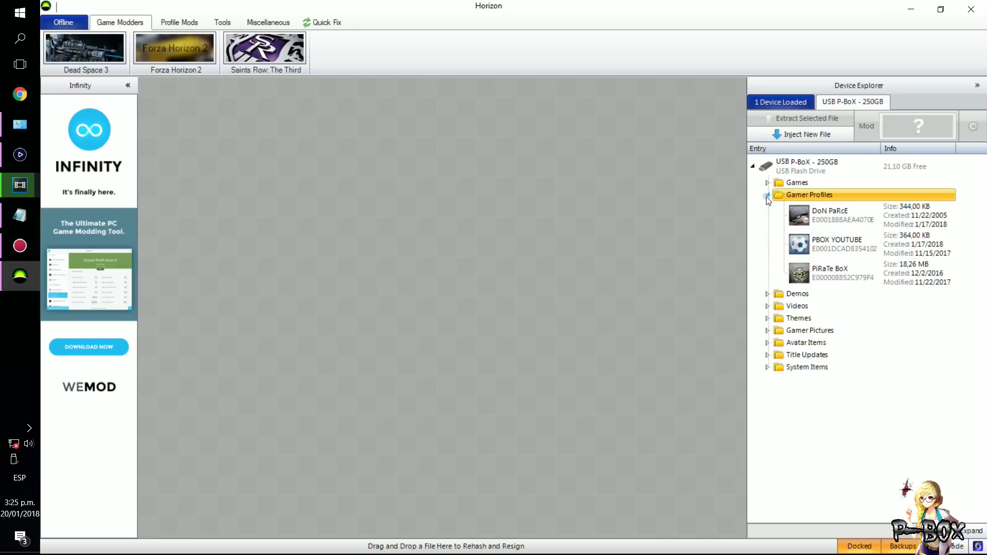
left_click(835, 247)
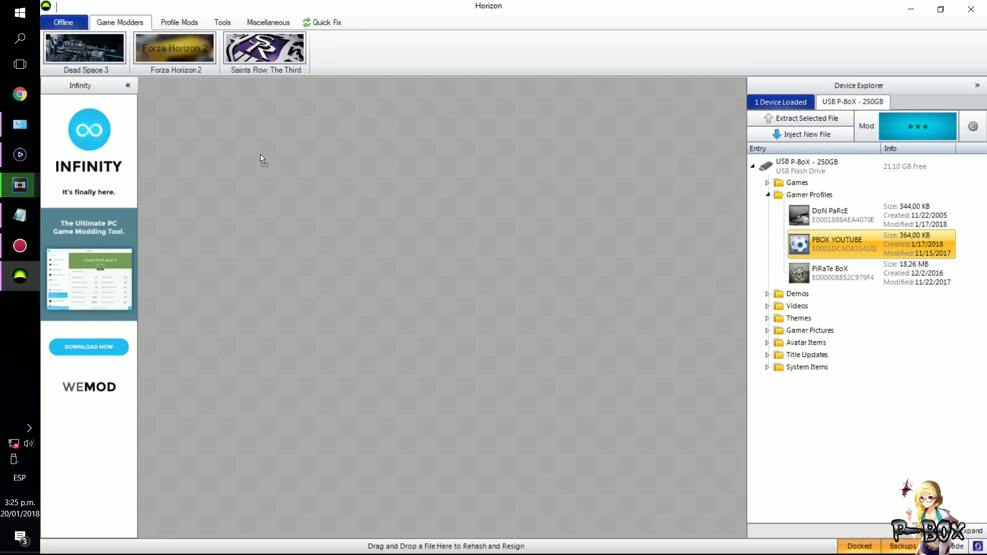
left_click_drag(544, 236, 327, 122)
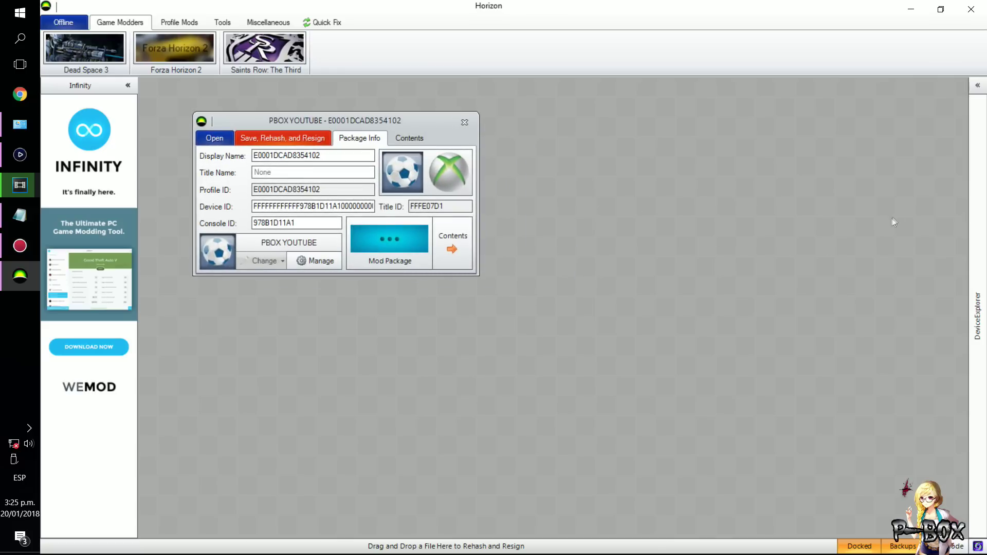
Step: Open the Editar datos save from the PES 2018 game on the USB drive as a package beside the profile package
mouse_move(972, 178)
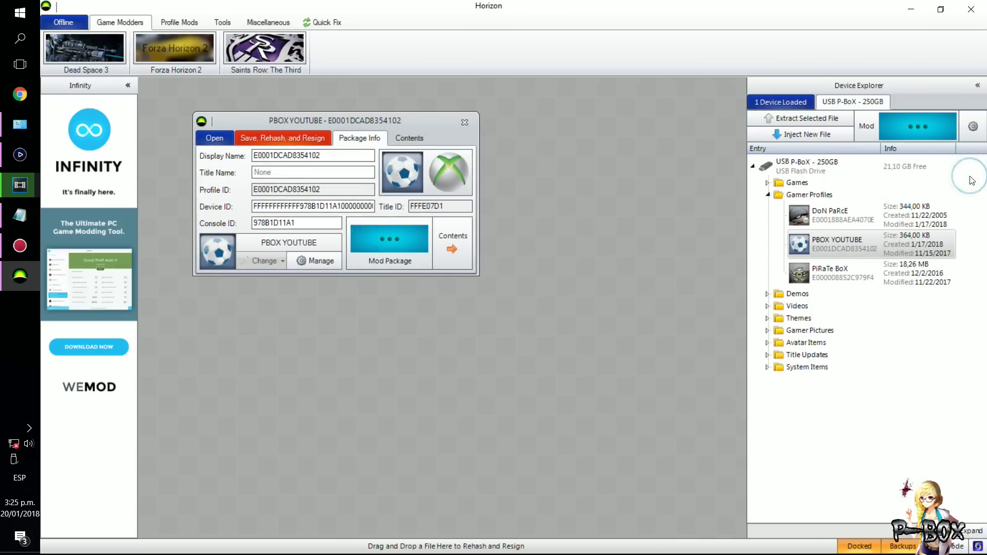
left_click(770, 195)
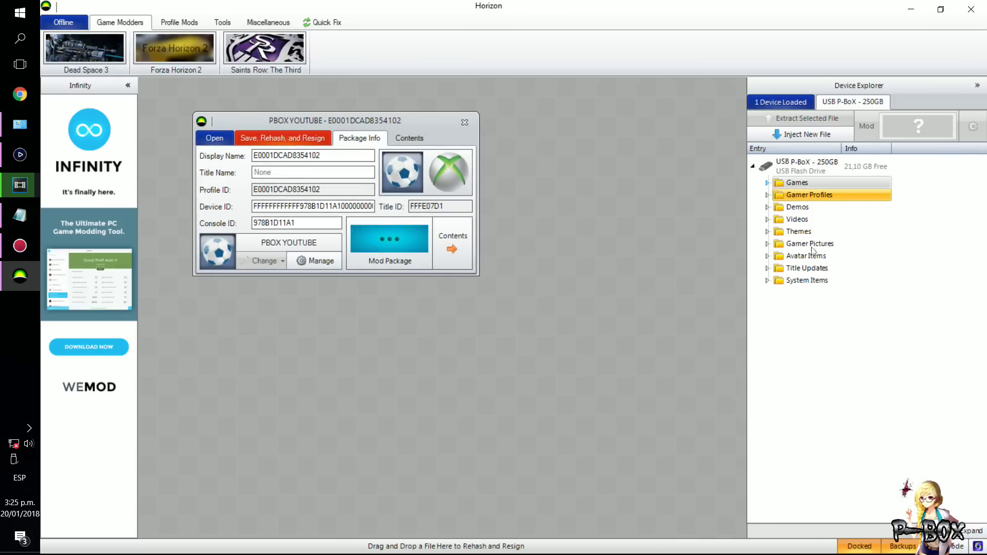
double_click(797, 182)
scroll(806, 363, "down", 3)
scroll(806, 362, "down", 11)
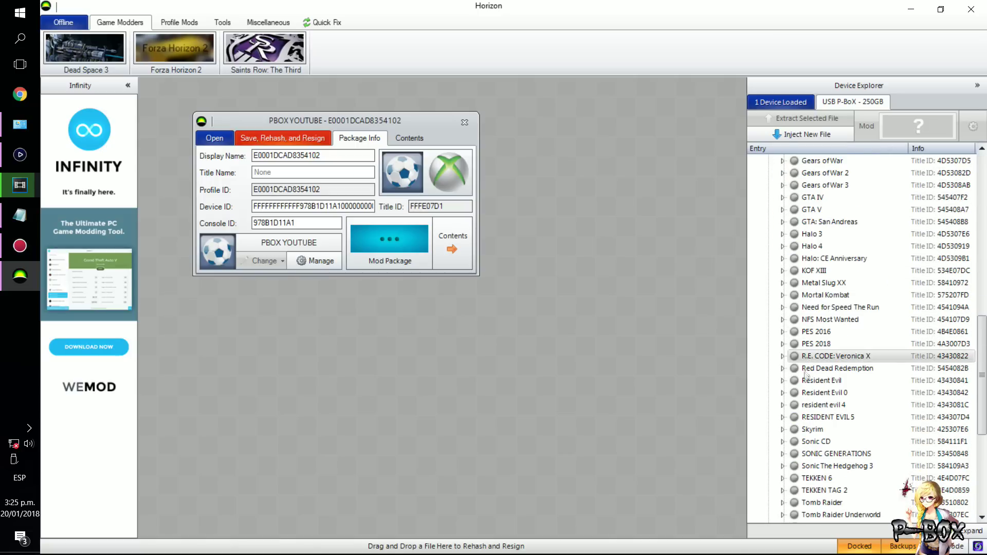
double_click(816, 344)
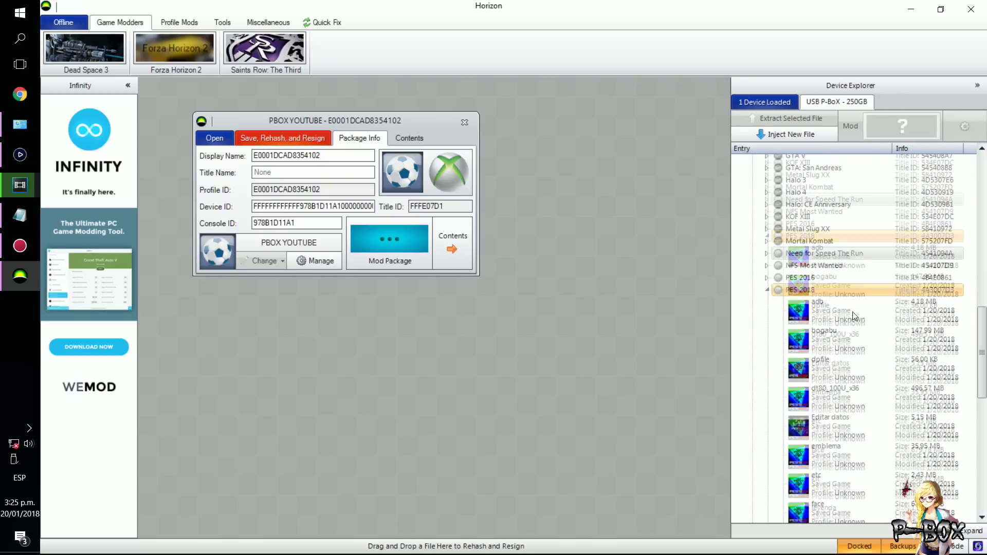
scroll(853, 316, "down", 3)
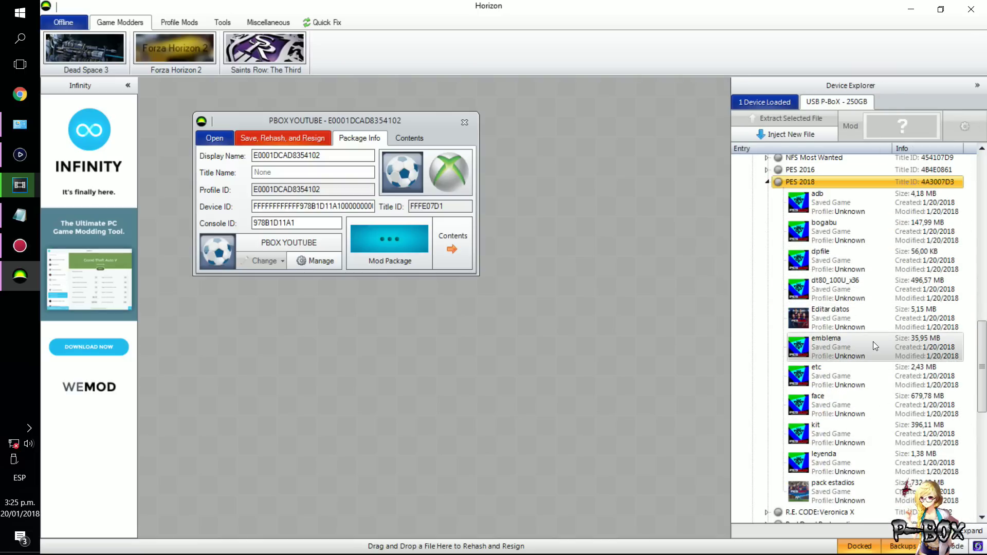
left_click(833, 319)
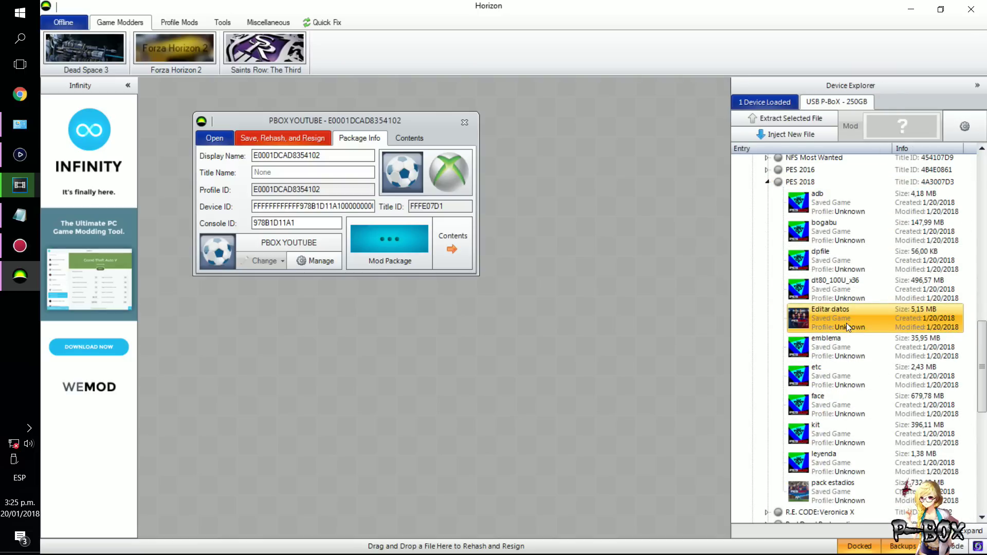
left_click_drag(846, 325, 496, 374)
left_click_drag(421, 358, 421, 354)
left_click_drag(548, 230, 686, 135)
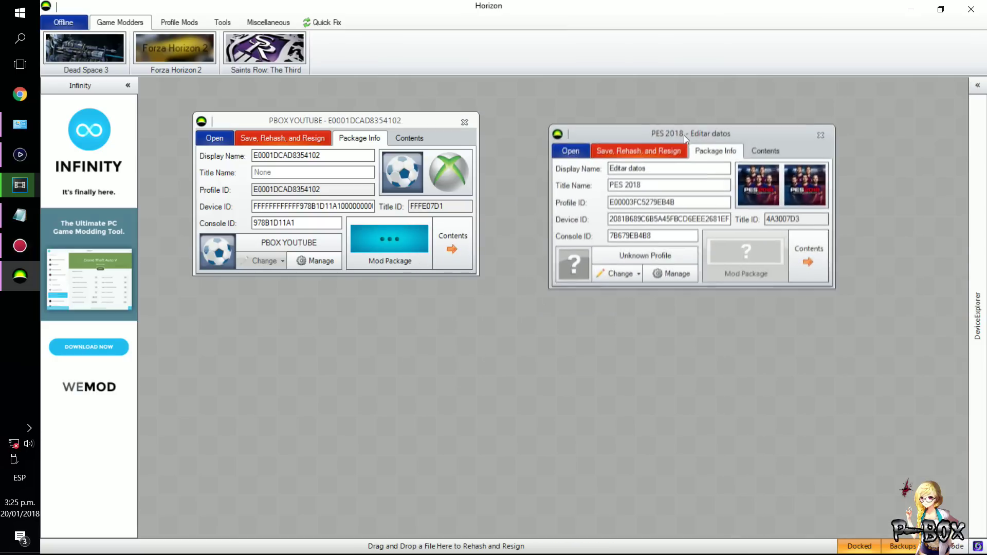
Step: Copy the Profile ID from the PBOX YOUTUBE package into the Editar datos package
double_click(291, 190)
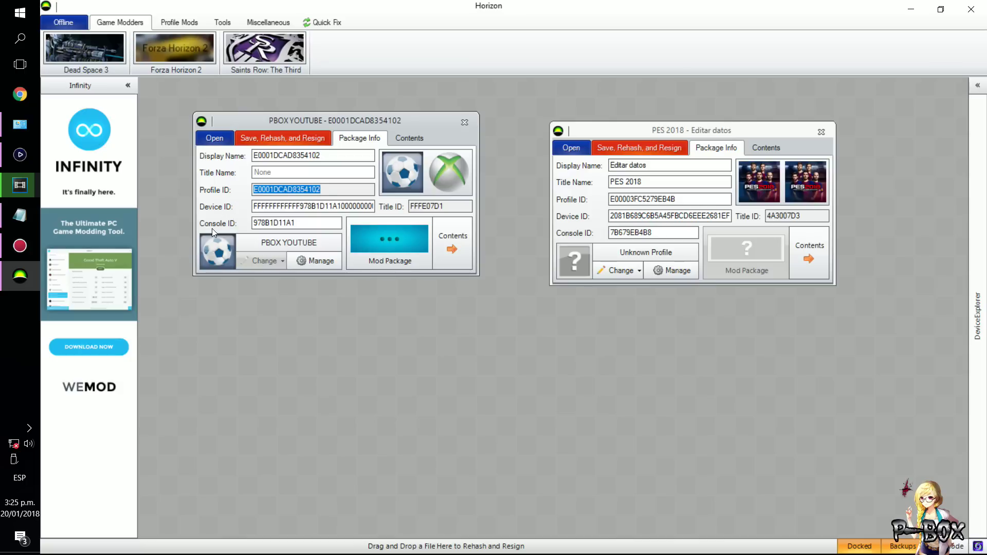
double_click(637, 198)
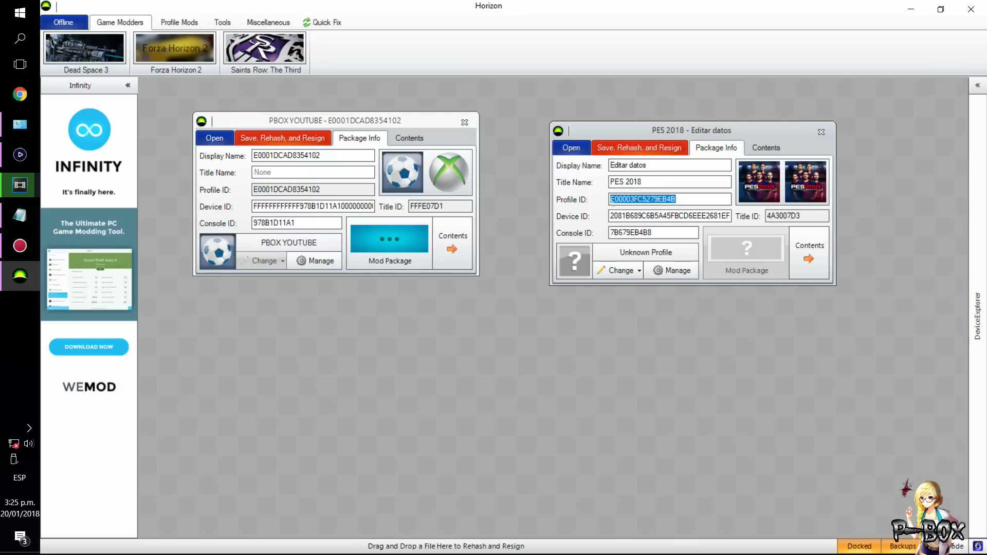
right_click(652, 198)
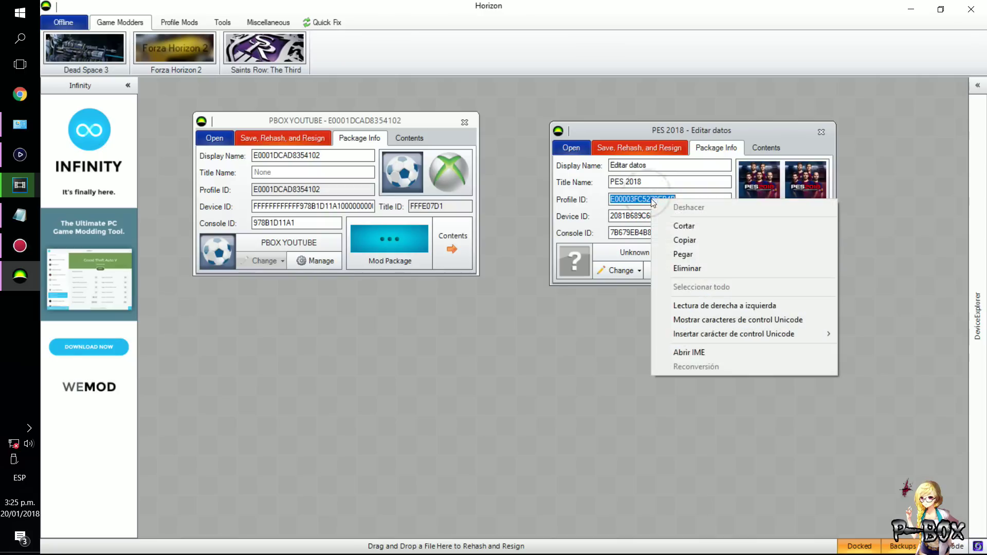
left_click(684, 254)
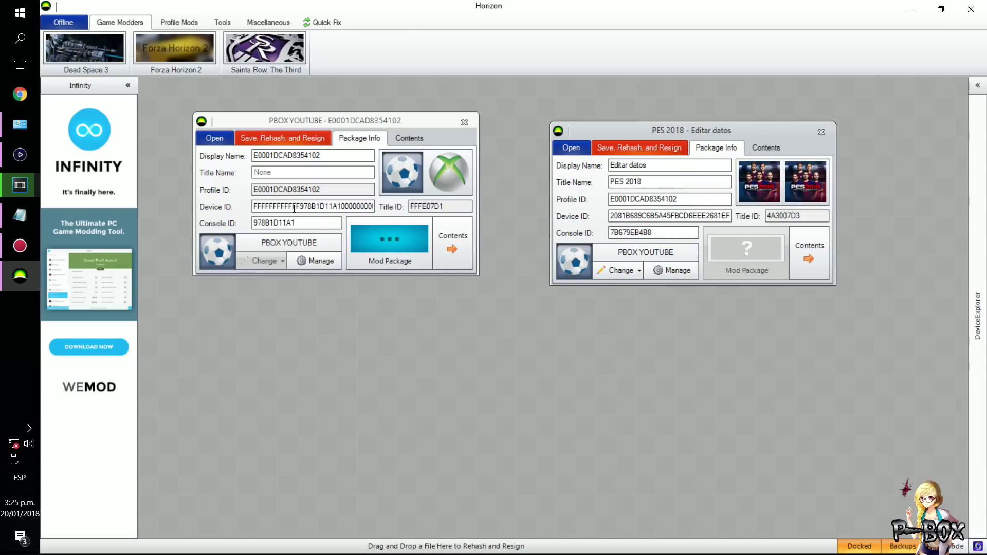
Step: Replace the Editar datos package's Device ID with the one copied from the PBOX YOUTUBE package
double_click(295, 207)
right_click(295, 206)
left_click(329, 250)
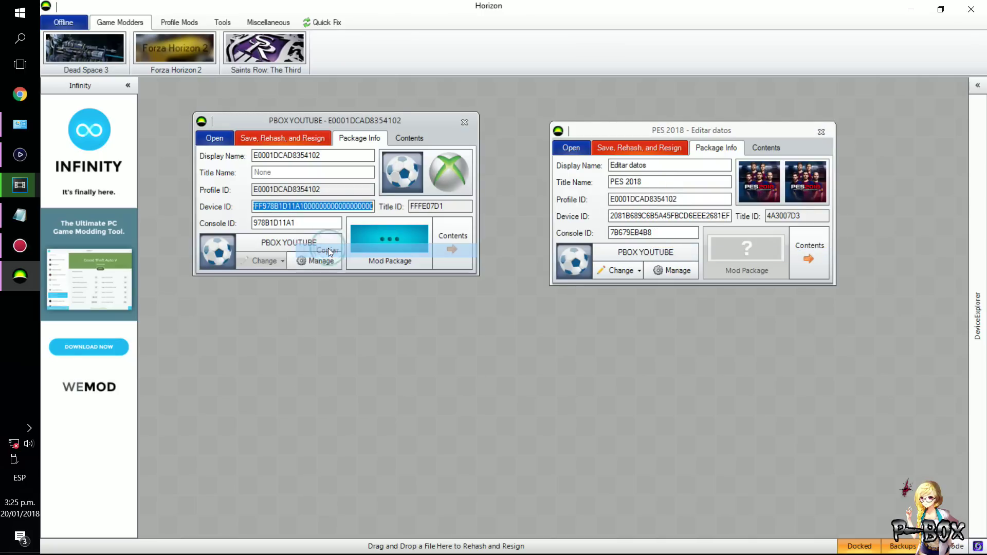
double_click(644, 213)
right_click(644, 212)
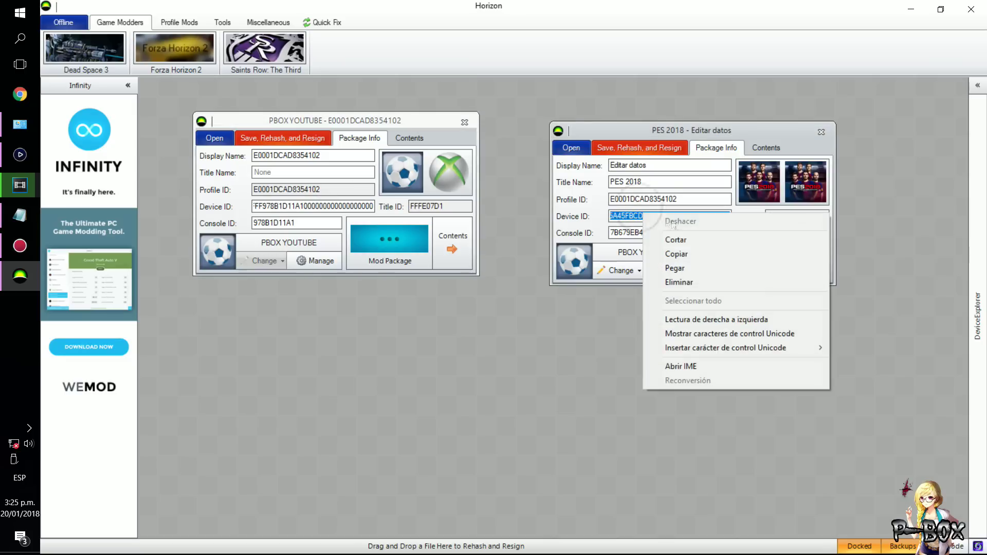
left_click(675, 268)
Step: Replace the Editar datos package's Console ID with the one copied from the PBOX YOUTUBE package
left_click(285, 221)
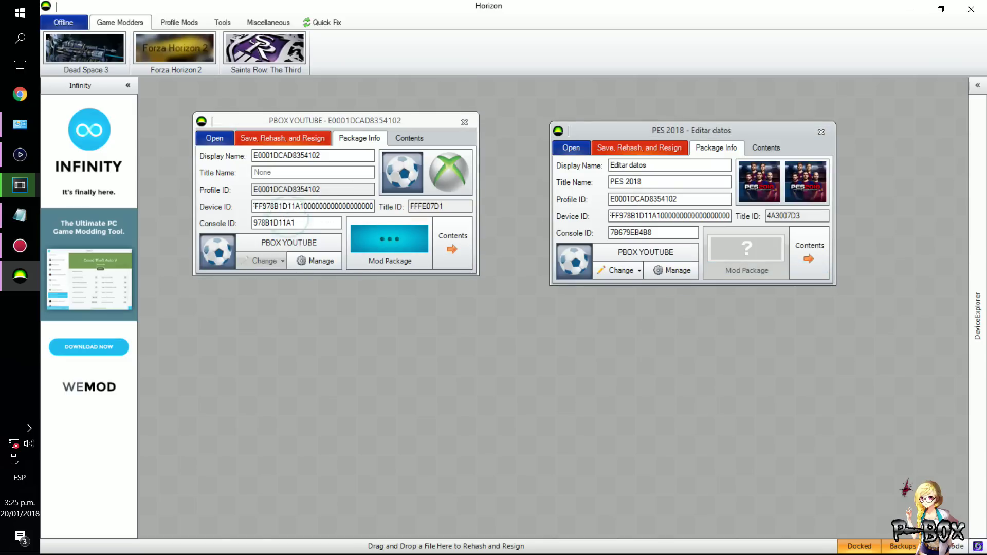
double_click(285, 222)
right_click(285, 221)
left_click(311, 262)
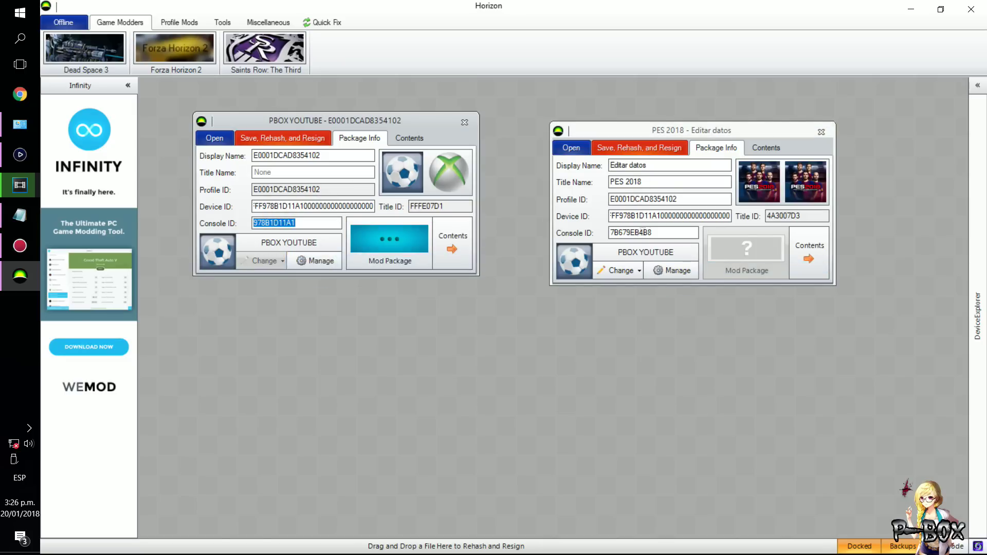
left_click(645, 231)
double_click(645, 231)
right_click(635, 236)
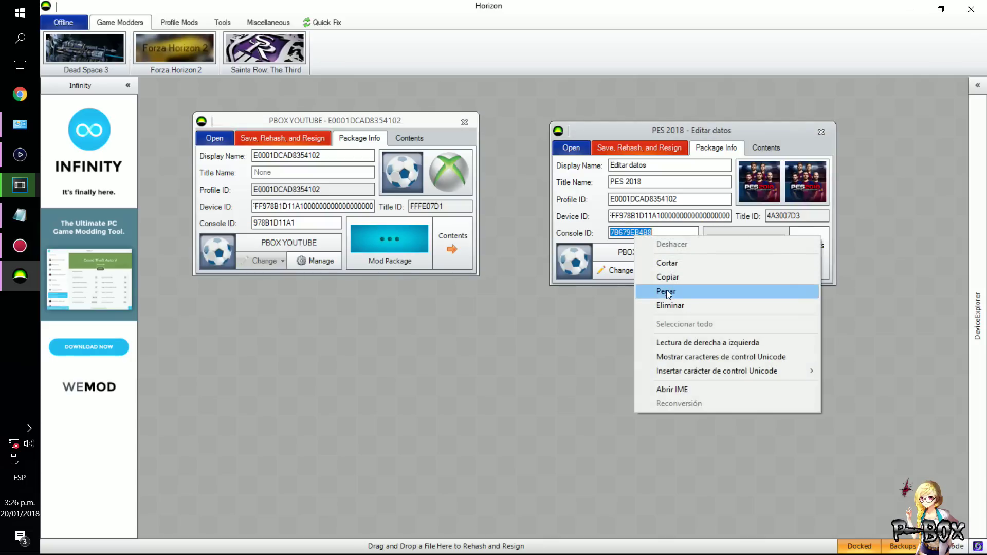
left_click(667, 292)
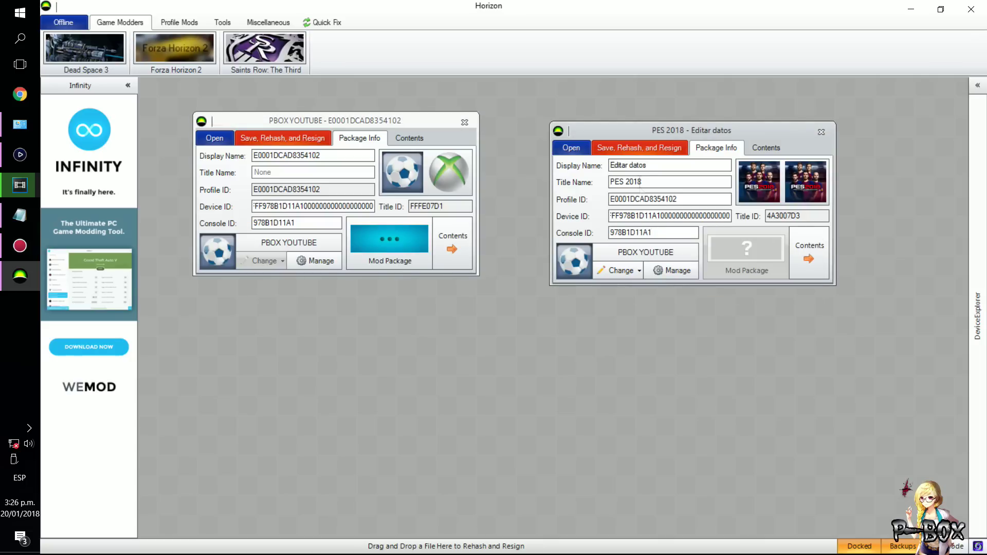
Step: Save, rehash and resign the Editar datos package to the USB drive, and close Horizon
left_click(644, 150)
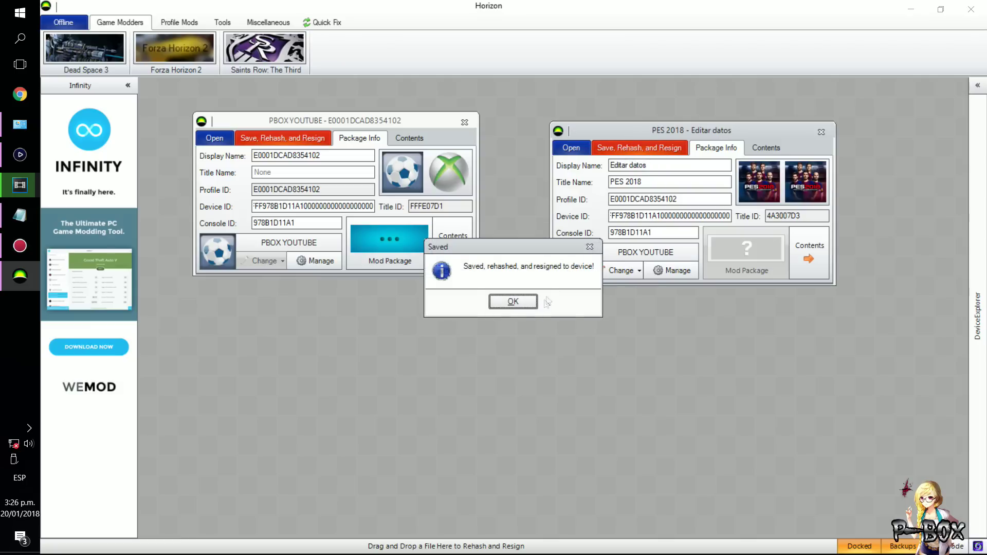
left_click(531, 303)
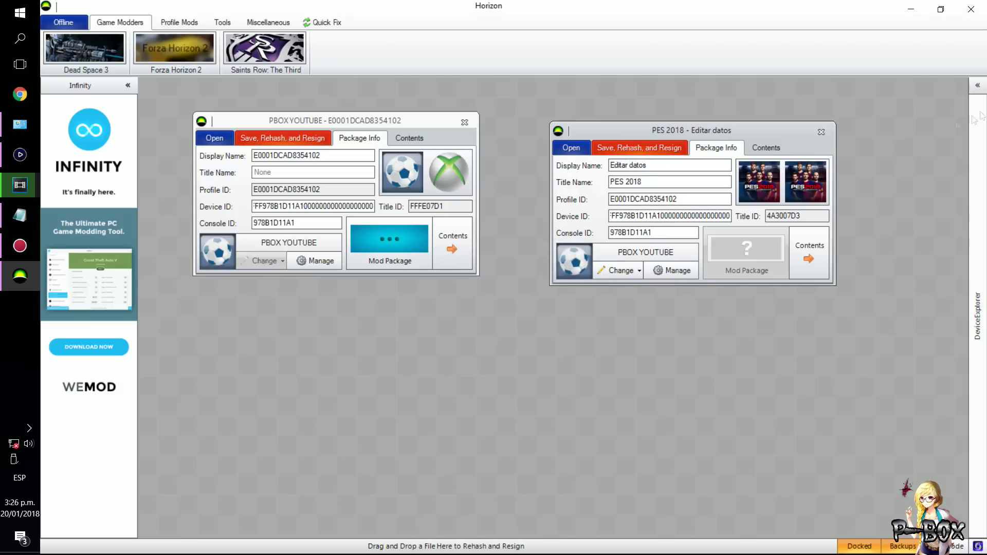
left_click(978, 144)
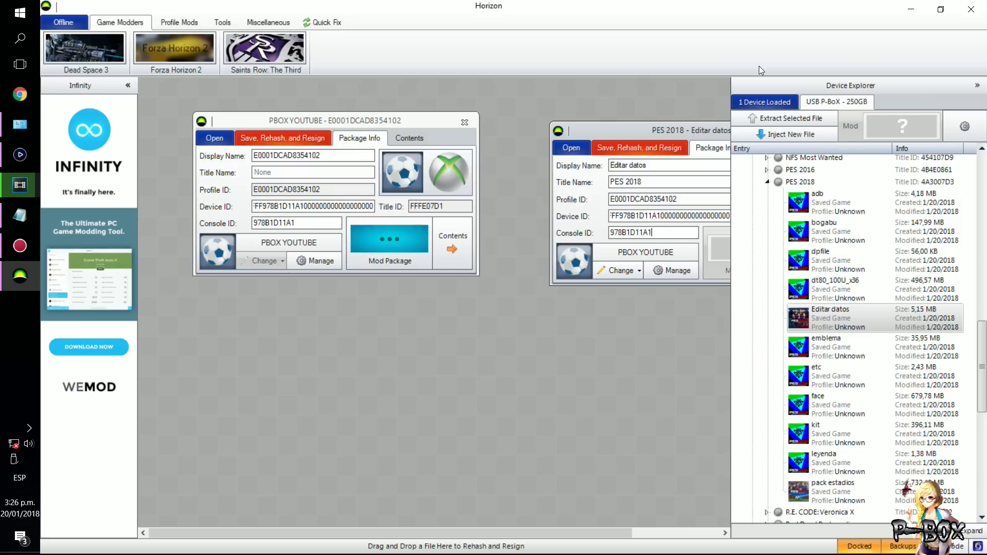
left_click(975, 12)
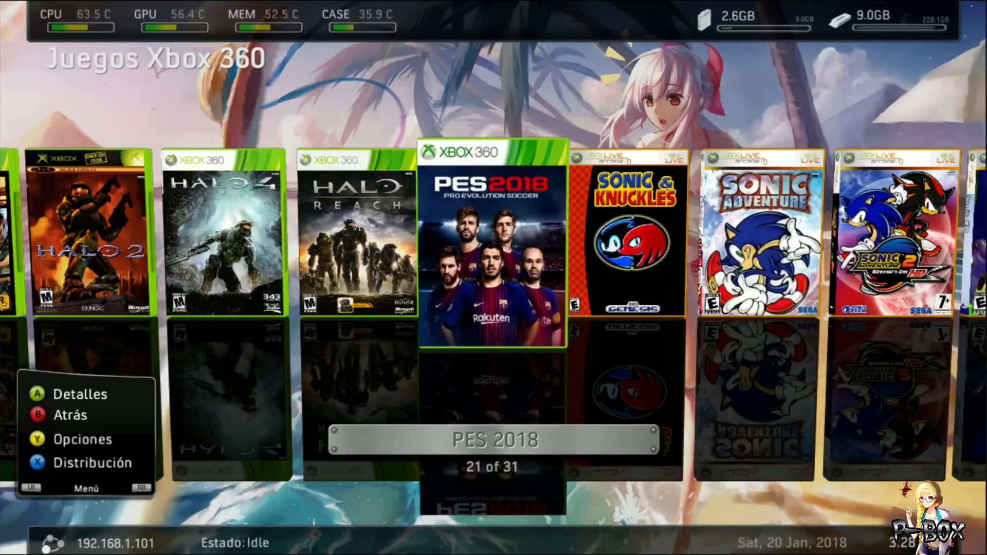
Step: Launch PES 2018 from the Xbox 360 game library and sign in with the PBOX YOUTUBE profile
key("Return")
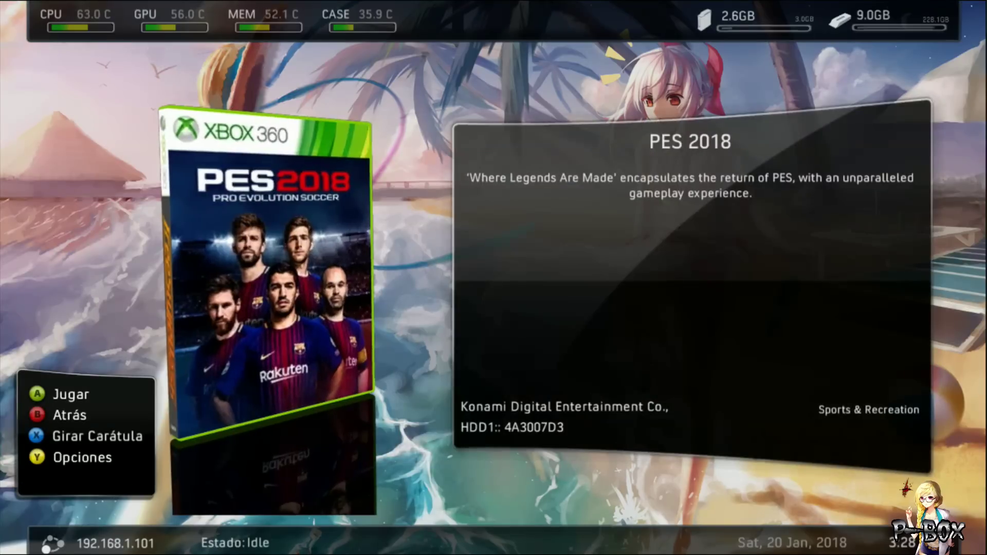
key("Return")
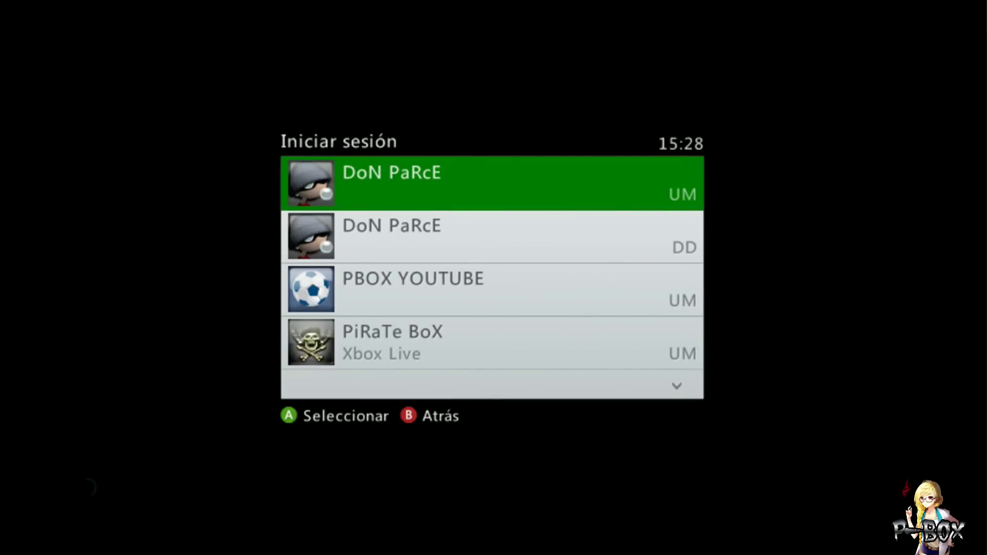
key("Down")
key("Down")
key("Return")
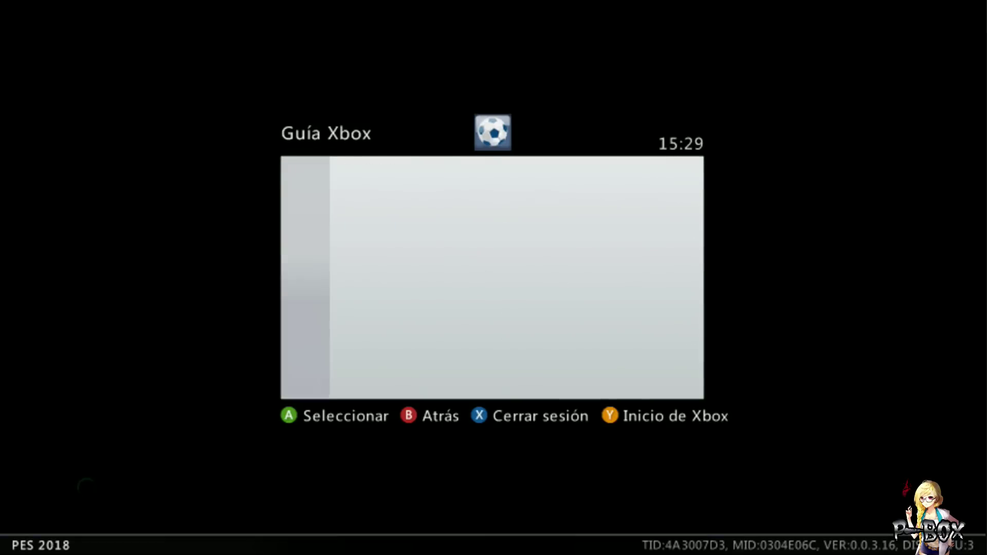
Step: Check the Xbox guide for the signed-in profile while PES 2018 loads, and return to the game
key("Return")
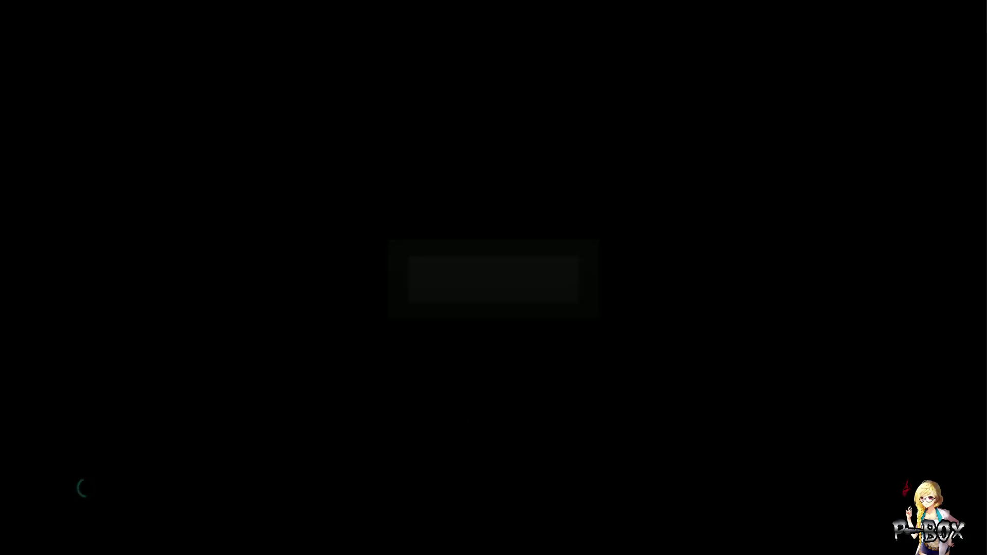
key("Home")
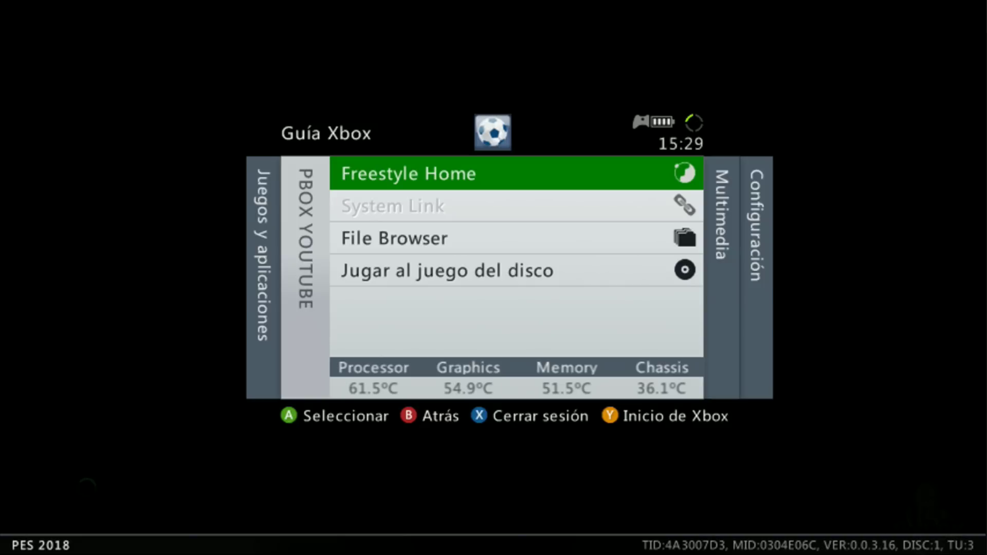
key("Home")
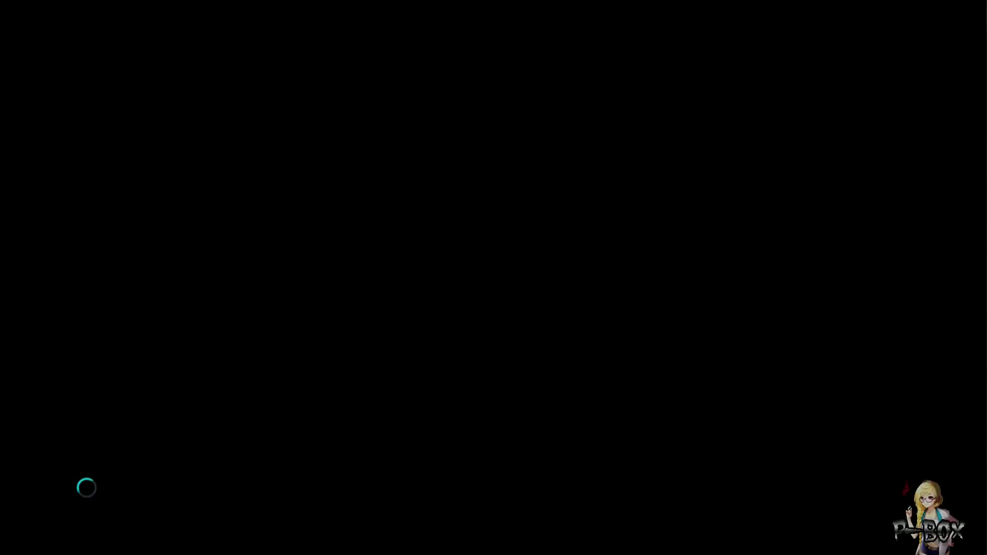